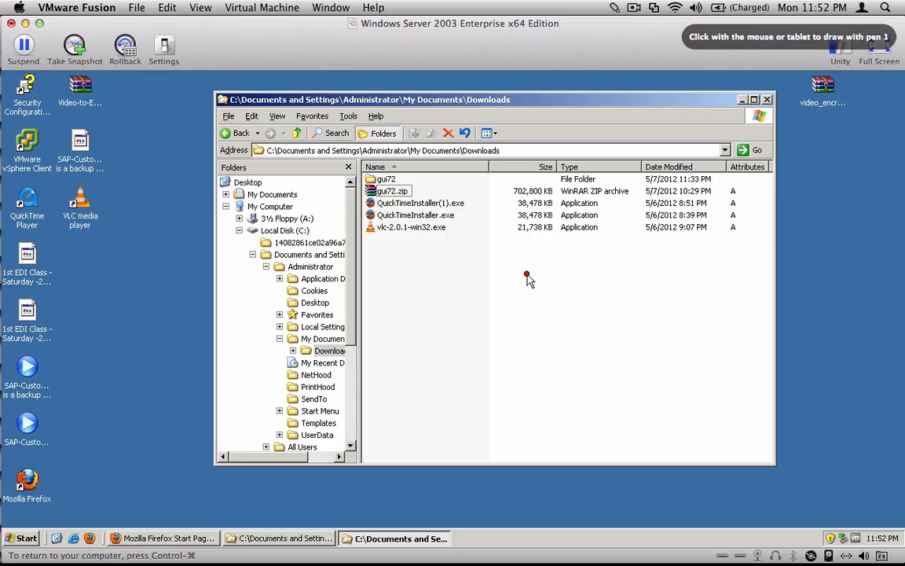
Browse into gui72 > NW_7.0_Presentation > PRES1 > GUI > WINDOWS > WIN32.
mouse_move(454, 180)
mouse_down()
mouse_move(420, 188)
mouse_move(432, 191)
mouse_up()
drag(481, 157, 470, 171)
mouse_move(482, 173)
mouse_down()
mouse_move(532, 142)
mouse_move(607, 117)
mouse_move(602, 128)
mouse_move(627, 118)
mouse_move(623, 128)
mouse_move(643, 107)
mouse_up()
click(612, 122)
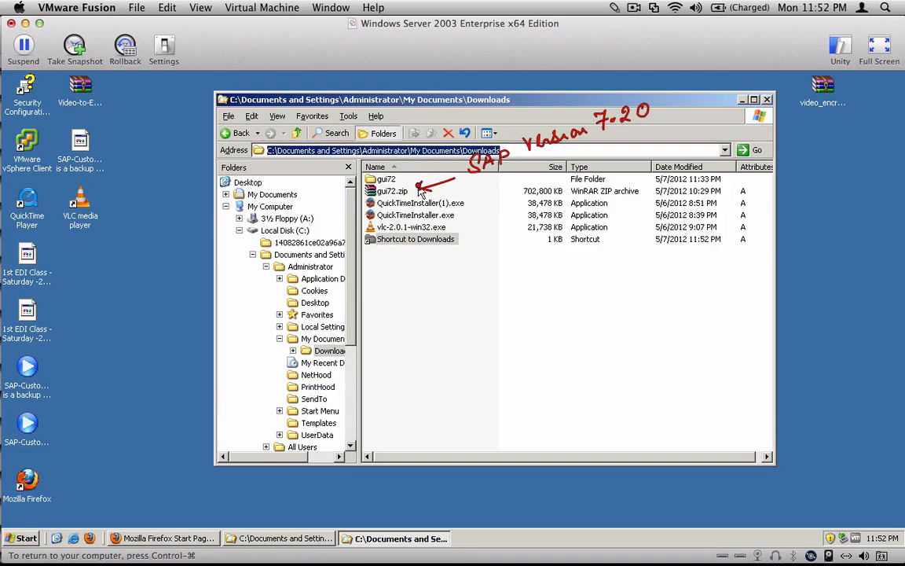
mouse_move(410, 184)
mouse_down()
mouse_move(409, 163)
mouse_move(401, 173)
mouse_up()
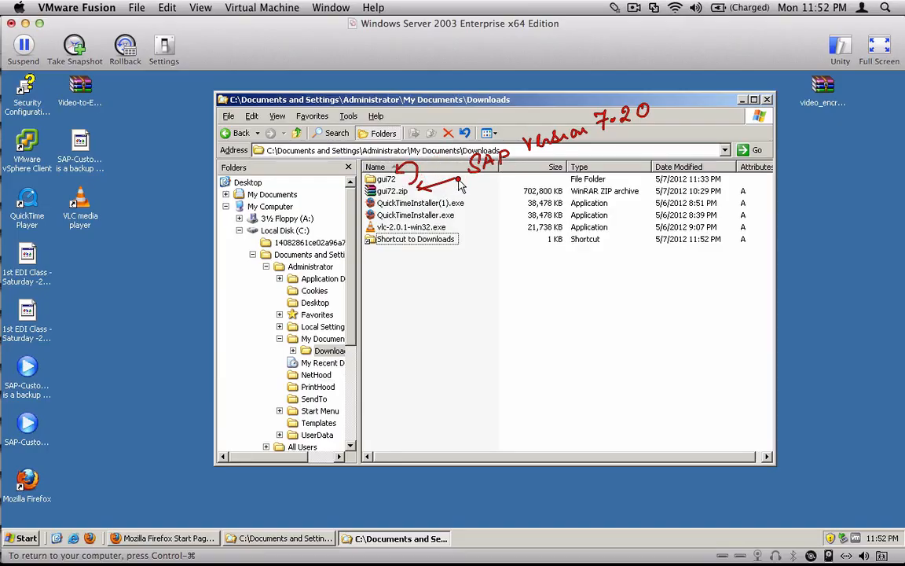
double_click(381, 181)
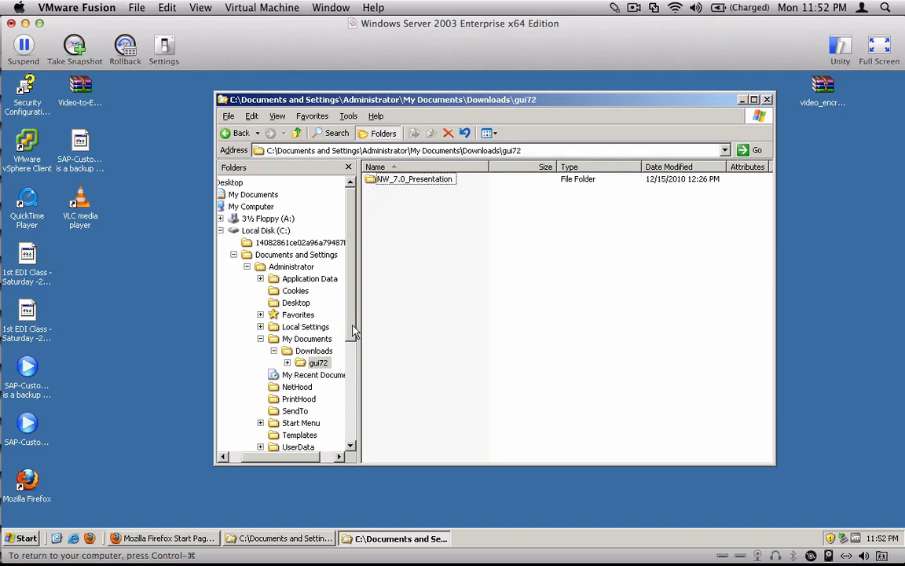
double_click(374, 182)
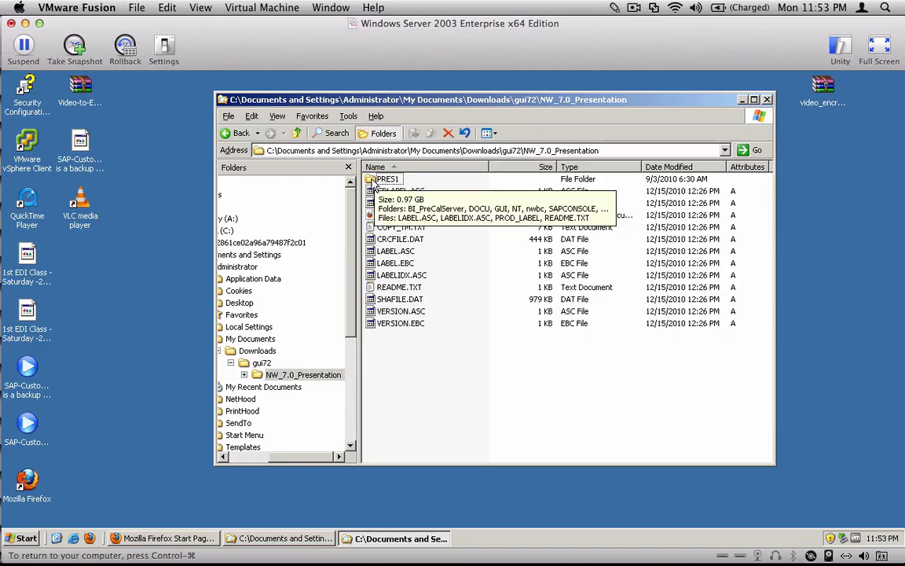
double_click(374, 181)
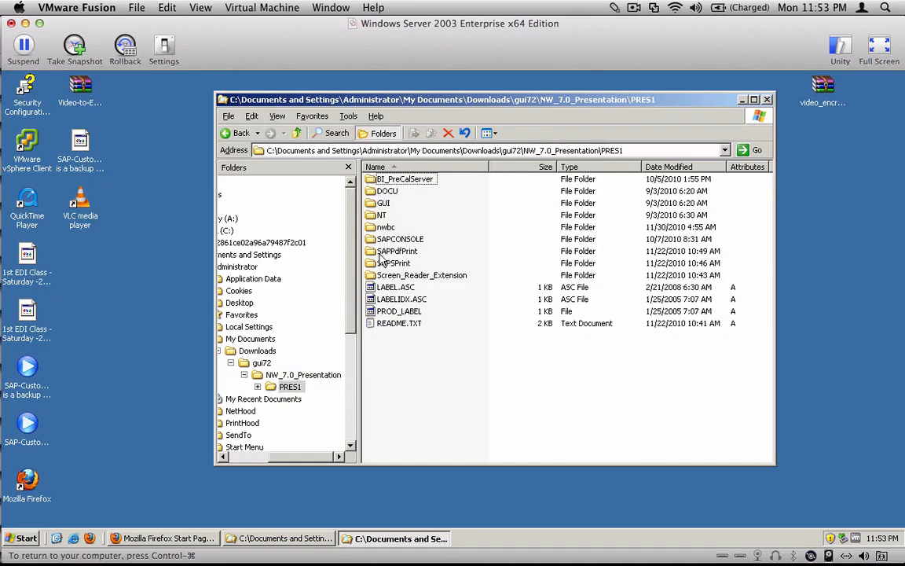
double_click(376, 204)
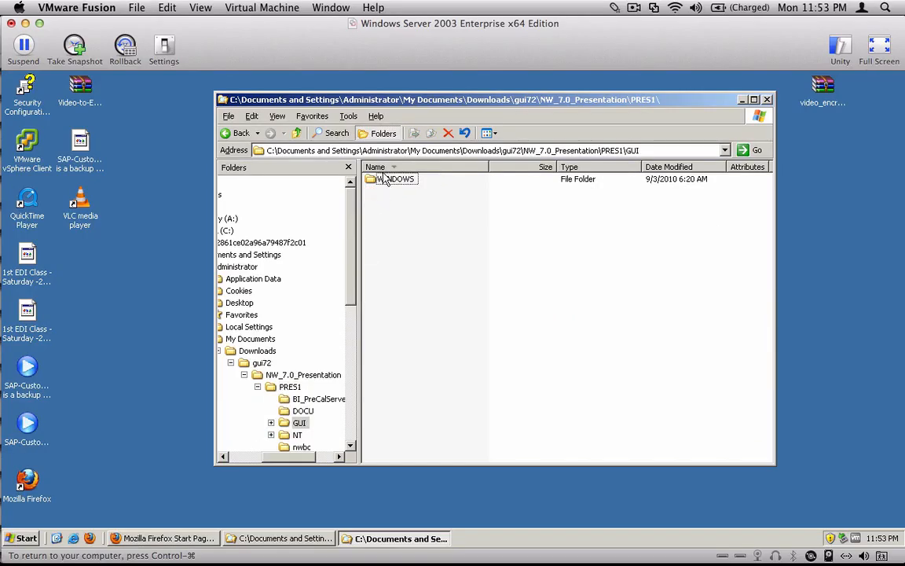
double_click(382, 181)
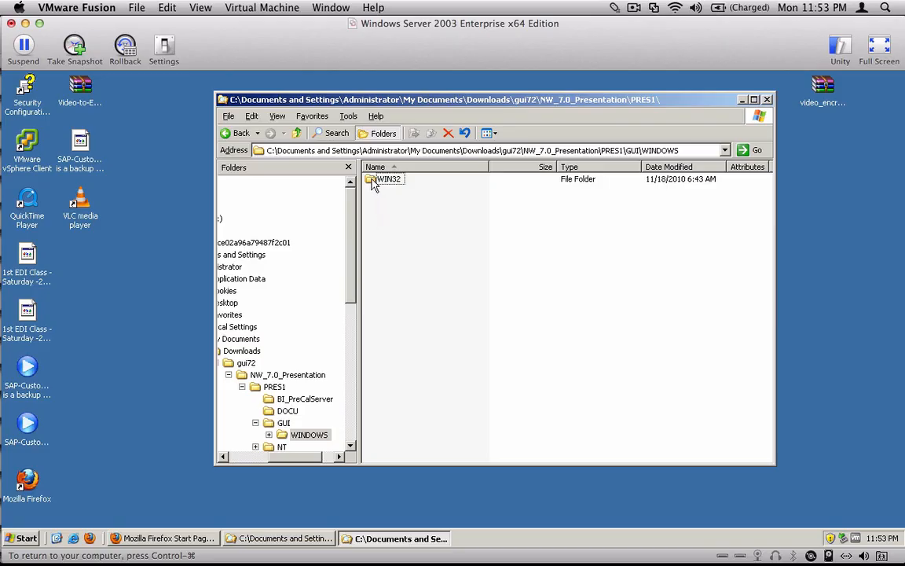
double_click(385, 179)
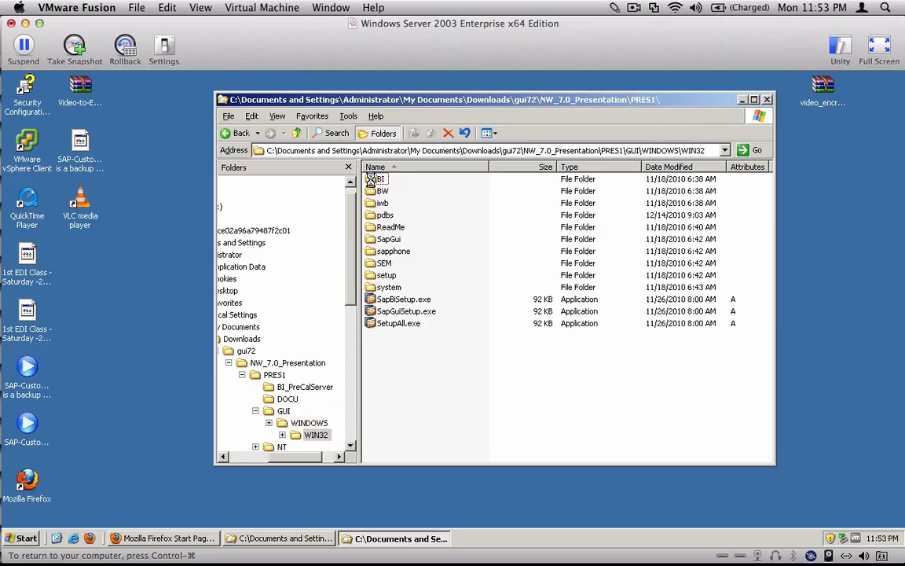
Select SetupAll.exe in the WIN32 folder and launch the installer.
click(374, 325)
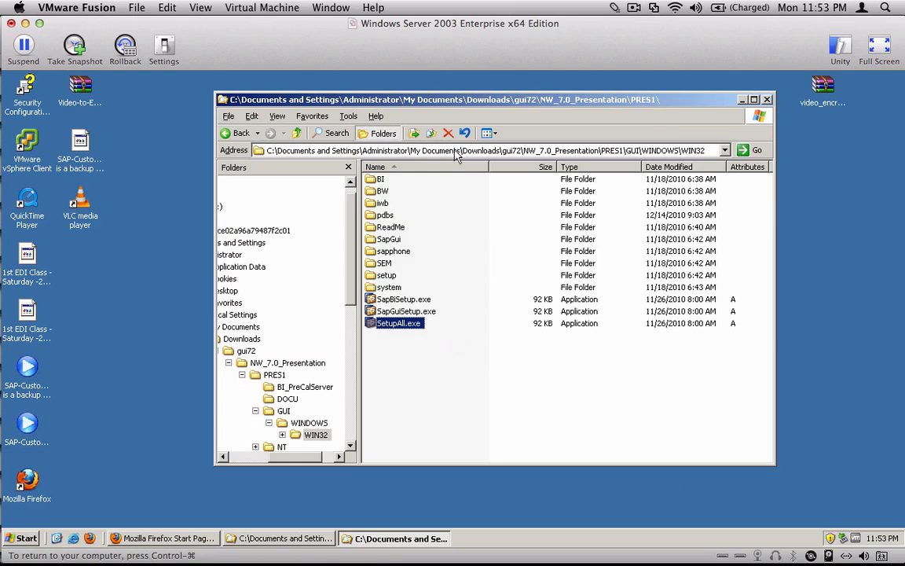
click(502, 151)
click(504, 151)
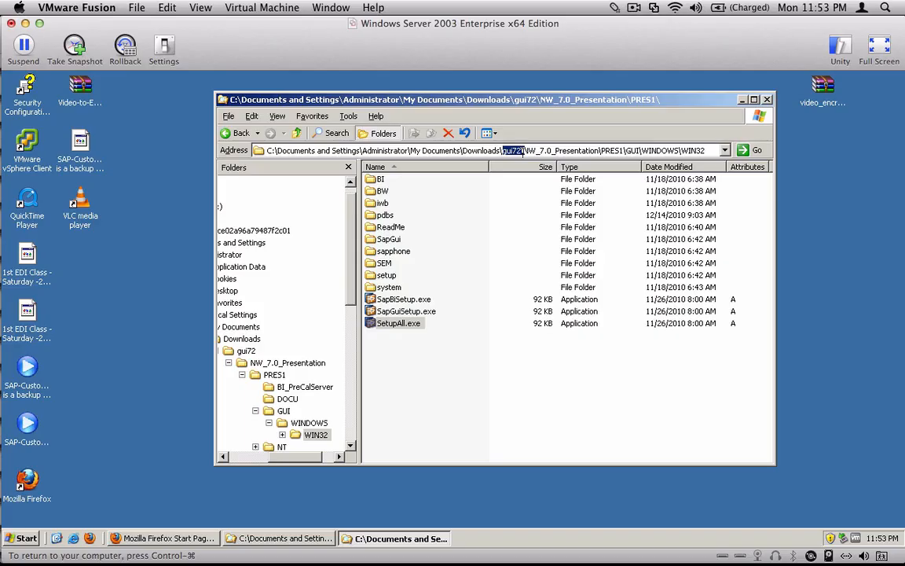
drag(525, 151, 685, 181)
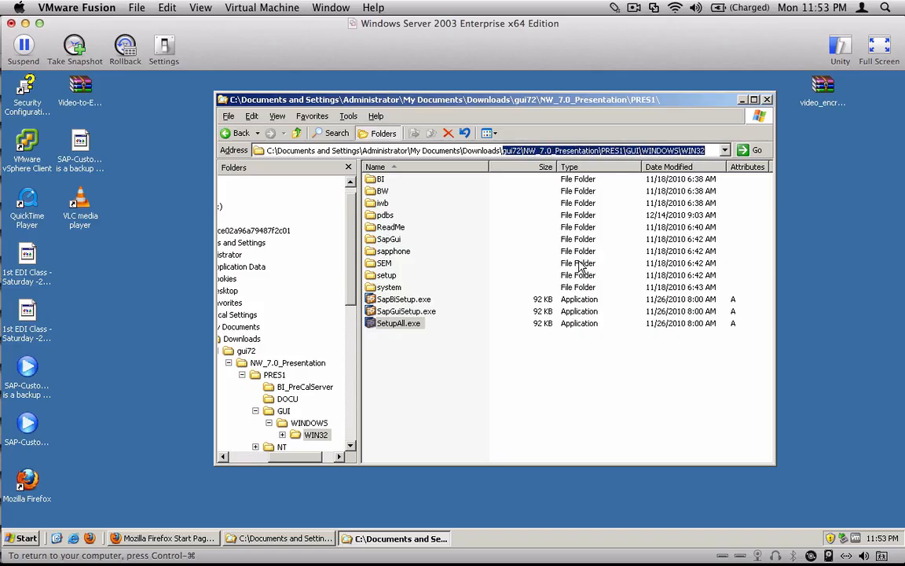
click(378, 326)
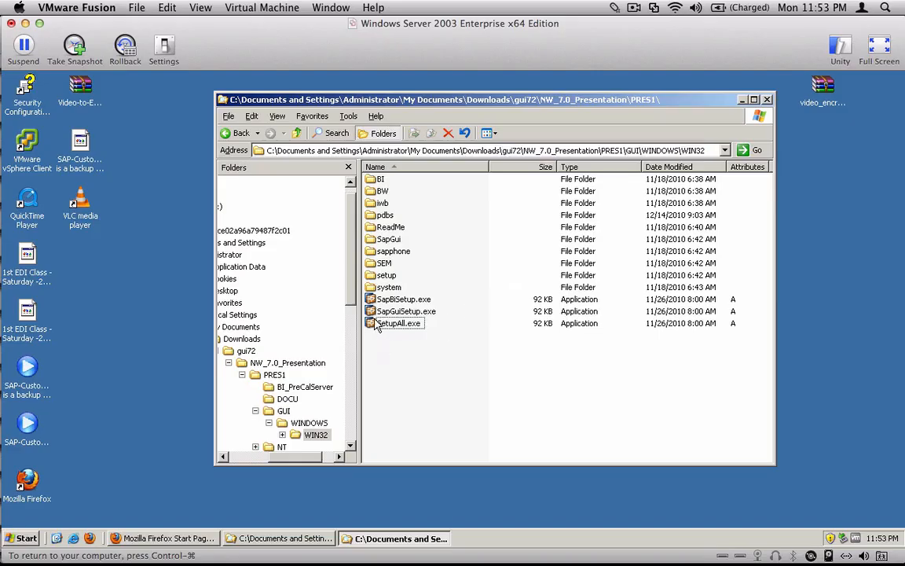
double_click(373, 328)
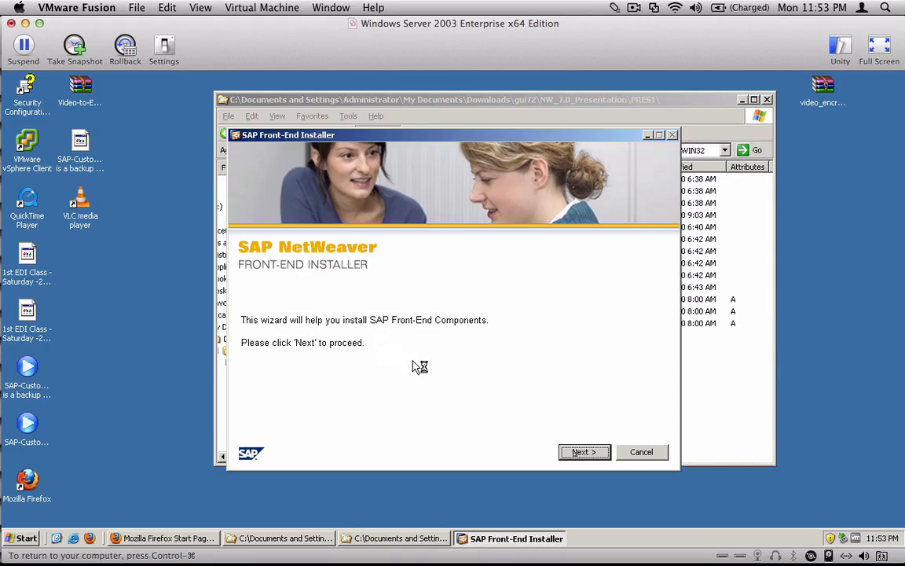
Tick SAP GUI for Windows 7.20 (Compilation 2) in the component list and continue.
click(587, 455)
click(261, 283)
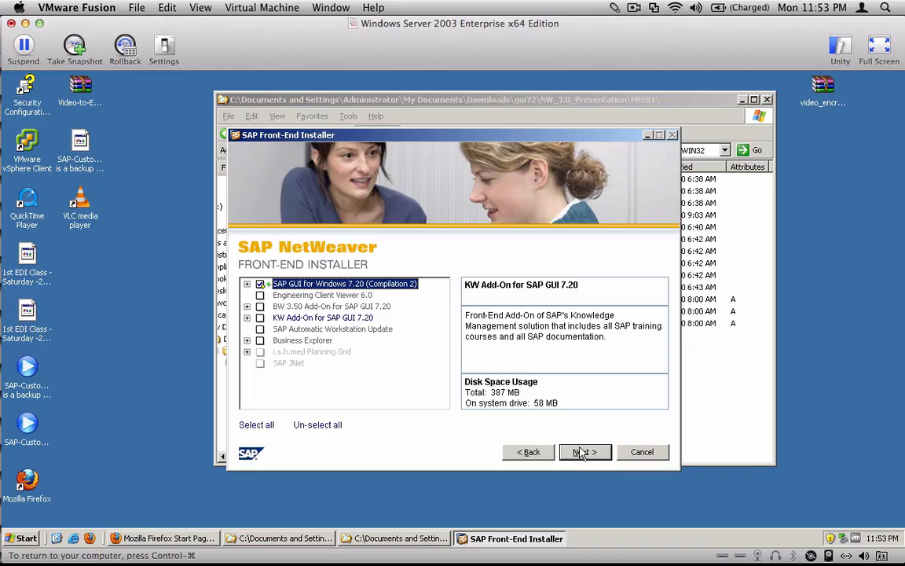
click(524, 392)
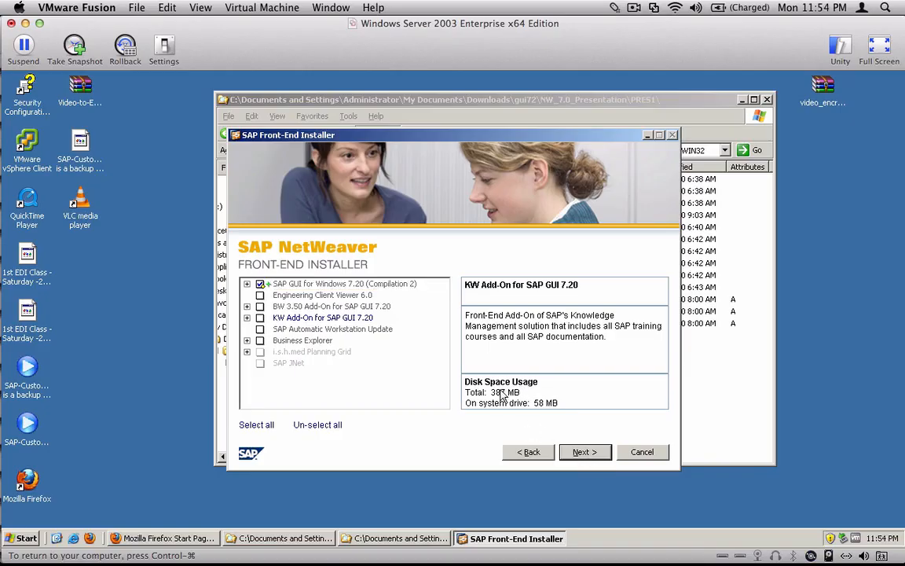
click(586, 453)
Run the SAP GUI installation to completion and close the installer with Done.
click(582, 458)
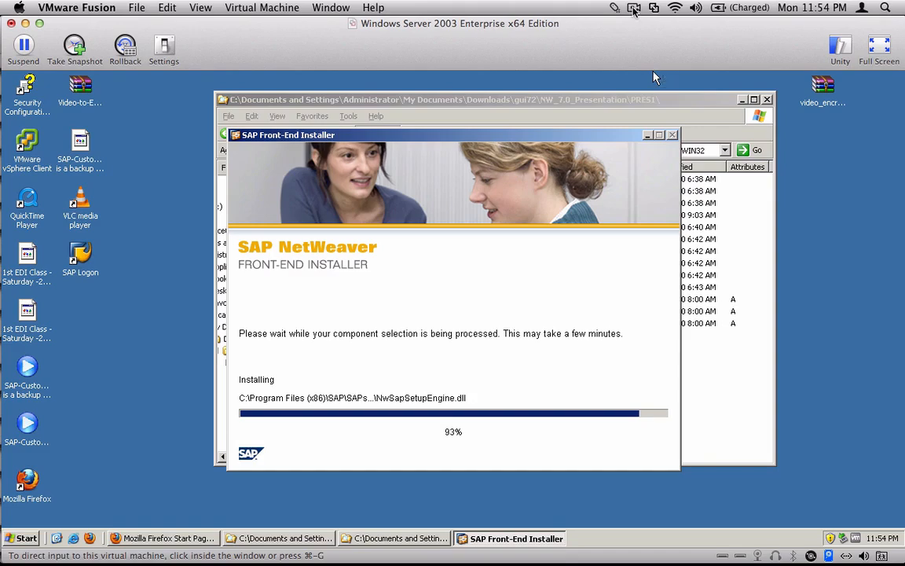
click(633, 9)
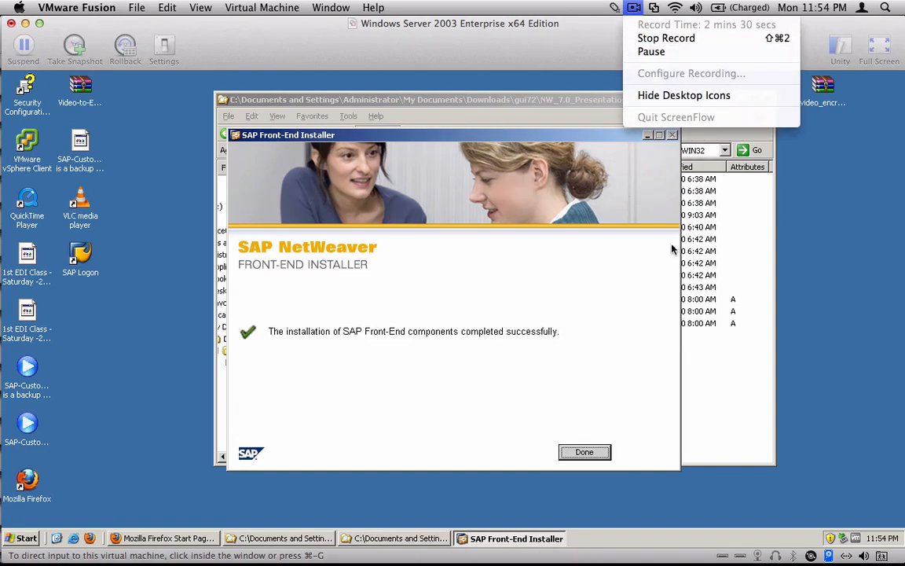
click(636, 302)
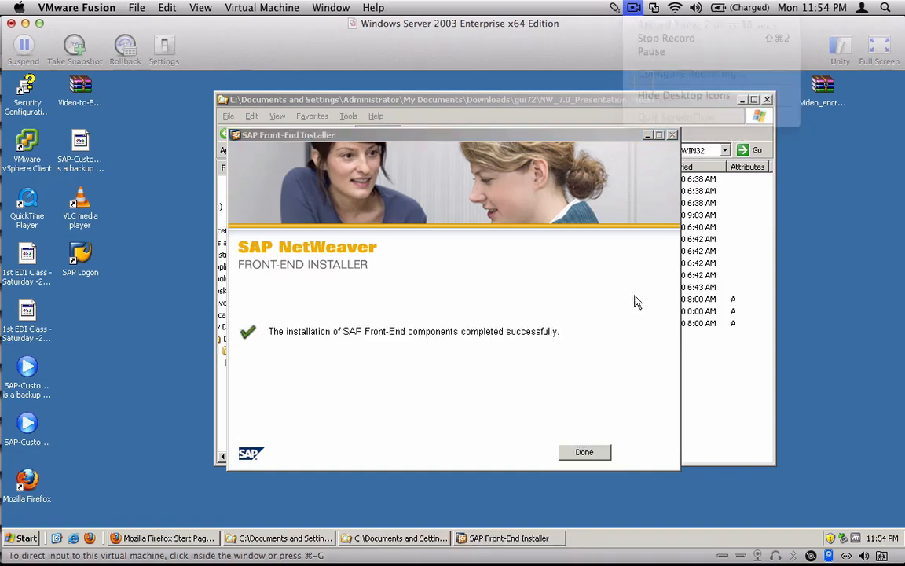
click(587, 455)
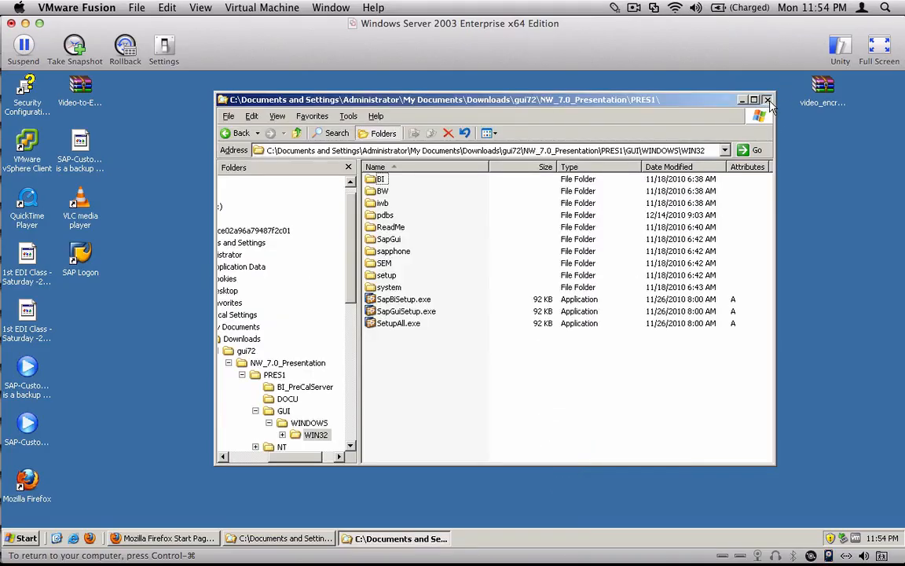
Close the WIN32 folder window and start SAP Logon from Start > All Programs > SAP Front End.
click(766, 99)
click(27, 539)
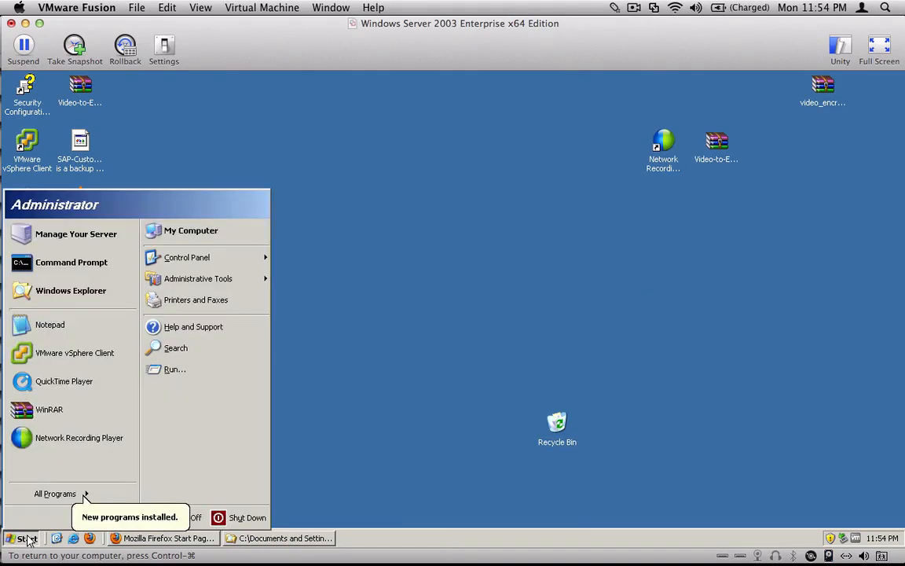
click(64, 497)
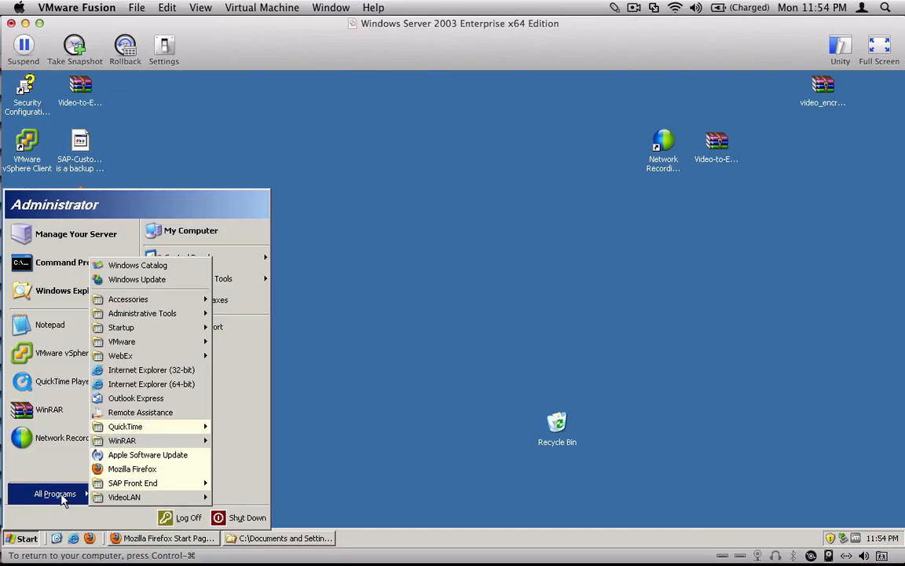
mouse_move(170, 485)
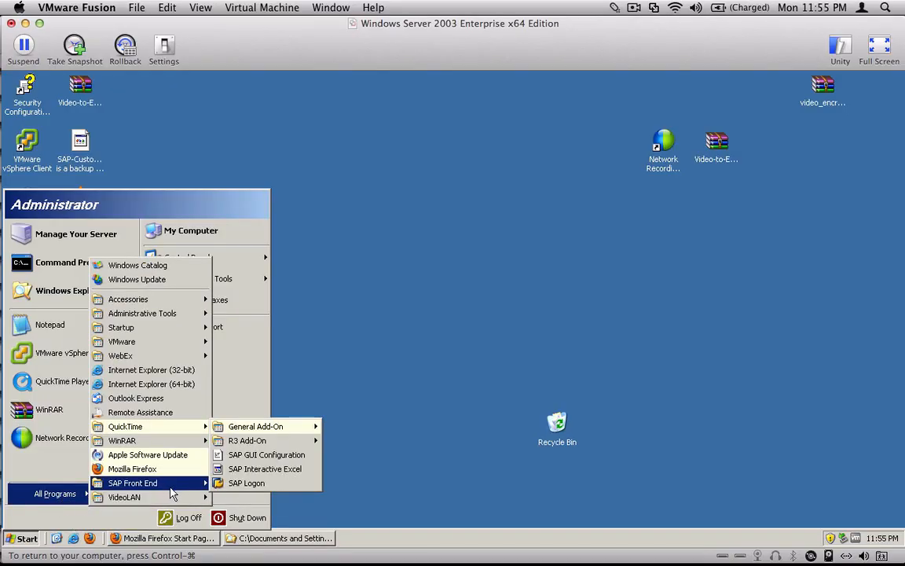
click(292, 489)
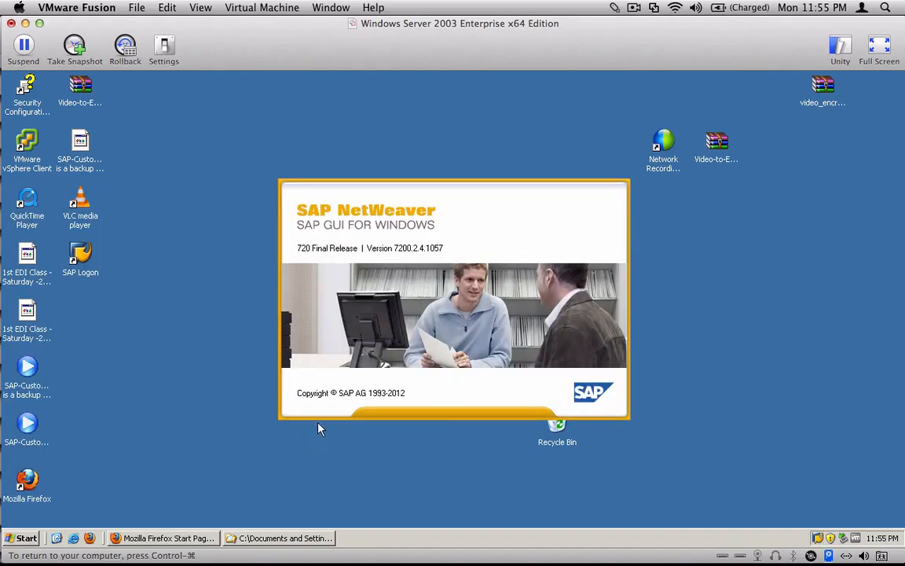
click(81, 256)
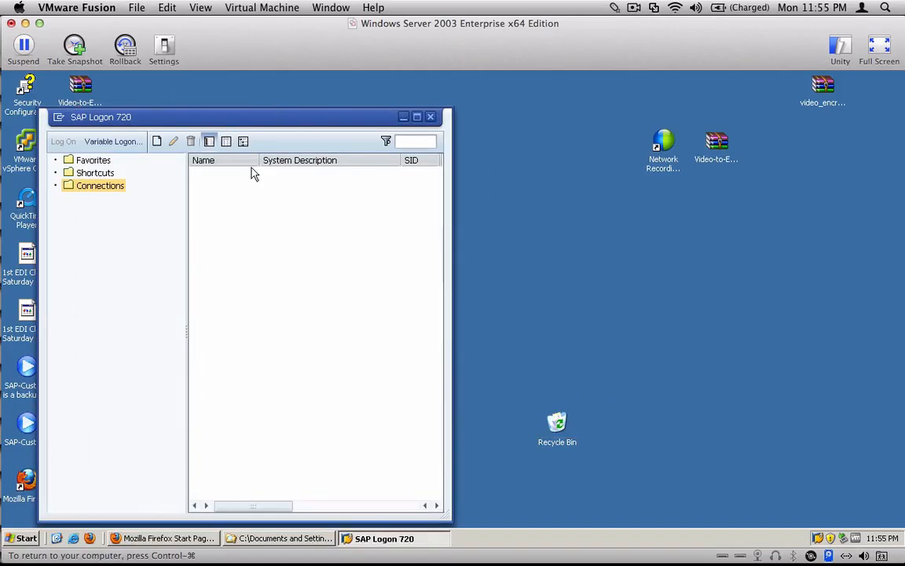
Focus the SAP Logon connections list and start a New Item system entry.
click(83, 255)
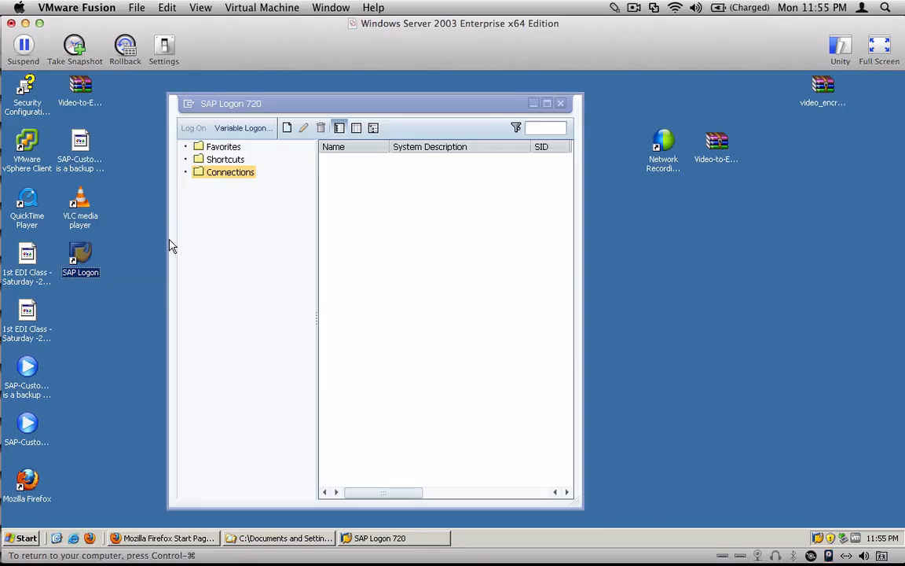
click(204, 174)
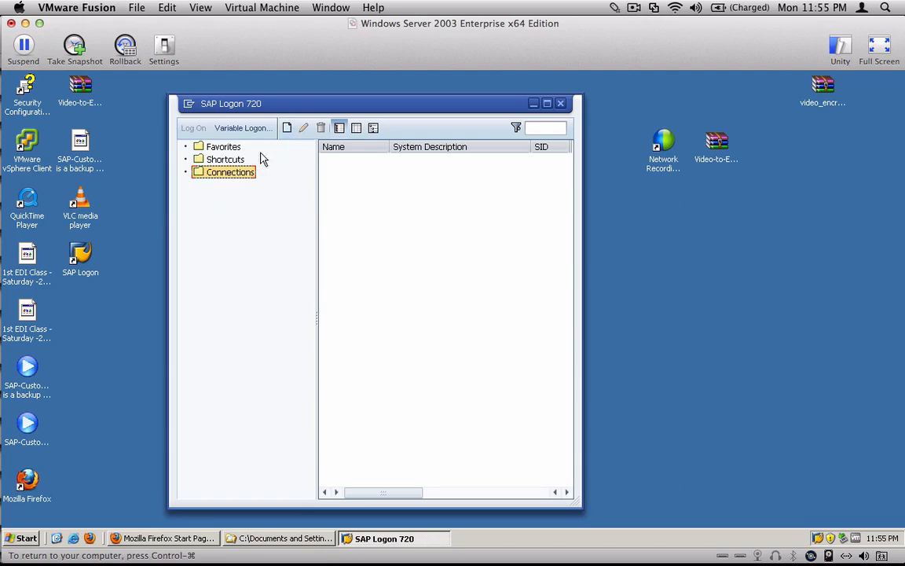
click(288, 128)
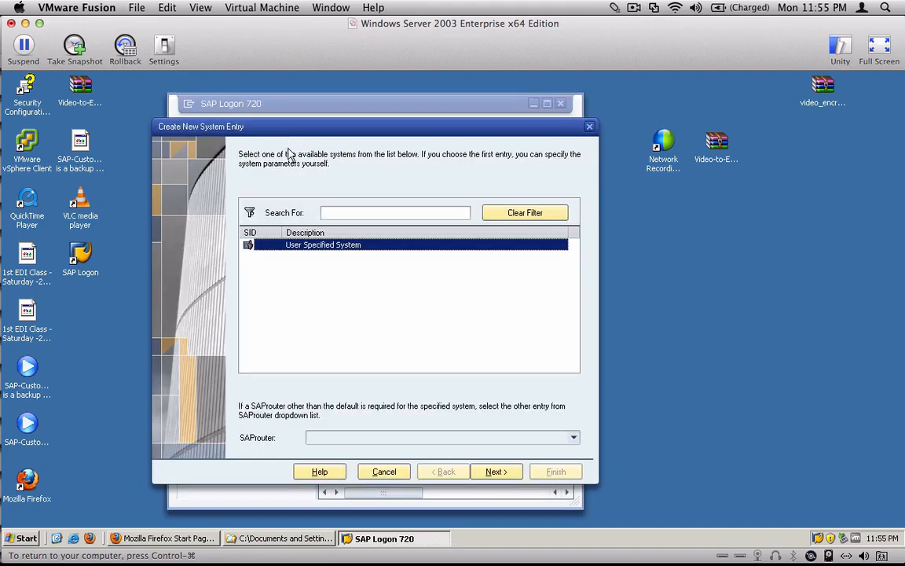
drag(313, 132, 559, 122)
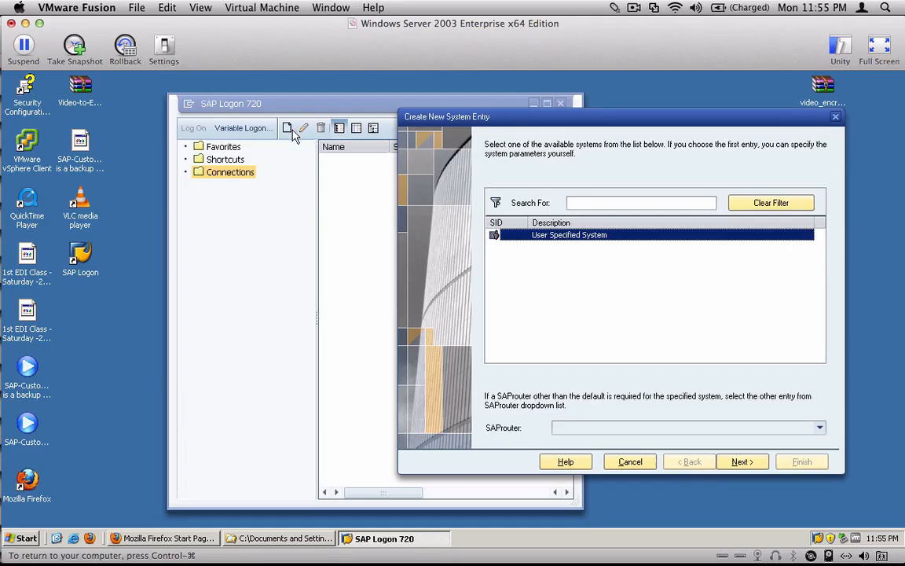
key(ctrl+grave)
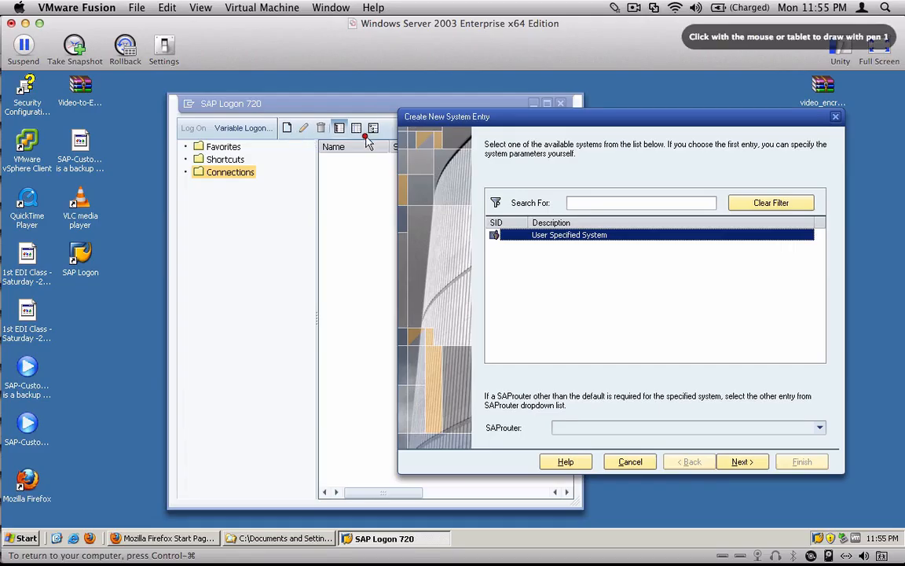
drag(325, 101, 294, 119)
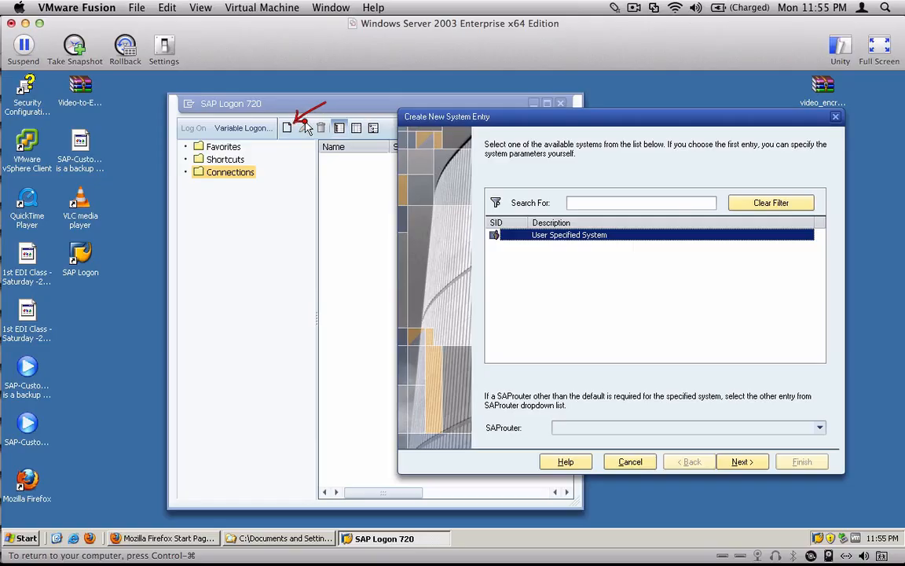
mouse_move(272, 169)
mouse_down()
mouse_move(187, 161)
mouse_move(172, 176)
mouse_move(228, 183)
mouse_move(283, 172)
mouse_up()
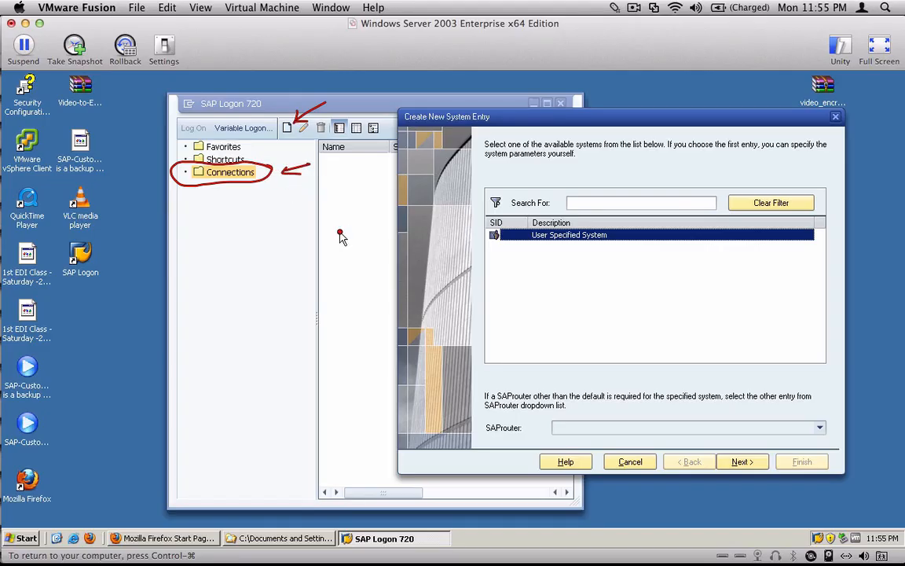
key(Escape)
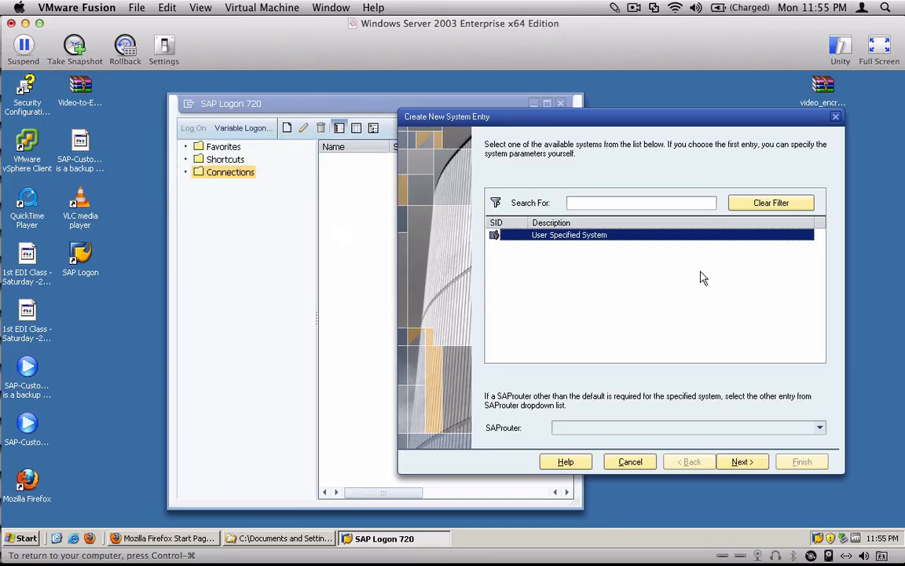
Enter Description SAP, Instance Number 00 and System ID C11 for the new entry.
click(747, 463)
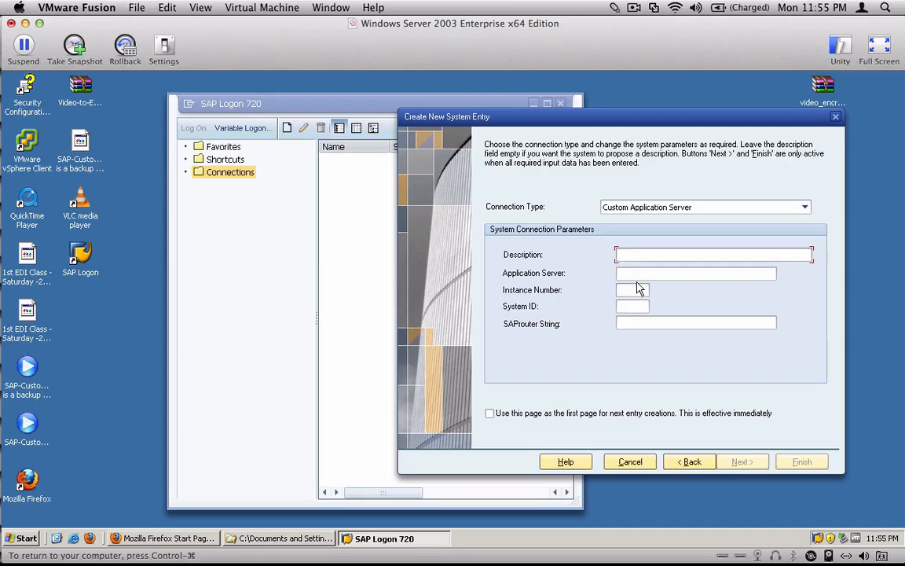
key(Tab)
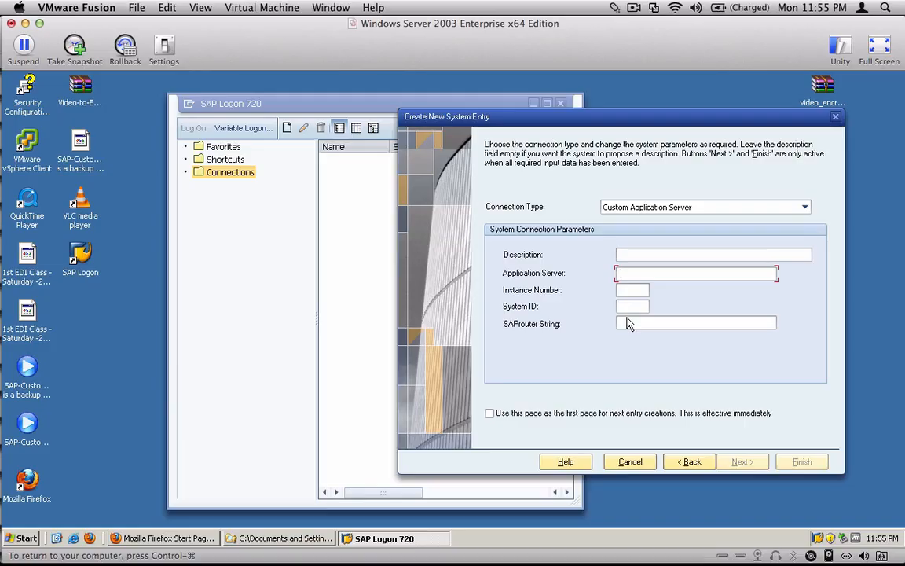
key(Tab)
key(Tab)
click(628, 271)
click(637, 255)
text(SAP)
click(691, 274)
click(633, 290)
click(628, 307)
text(00)
key(shift+Tab)
text(00)
key(Tab)
text(C)
Enter Application Server 100.121.65.98 and finish creating the SAP connection.
click(657, 274)
text(100.)
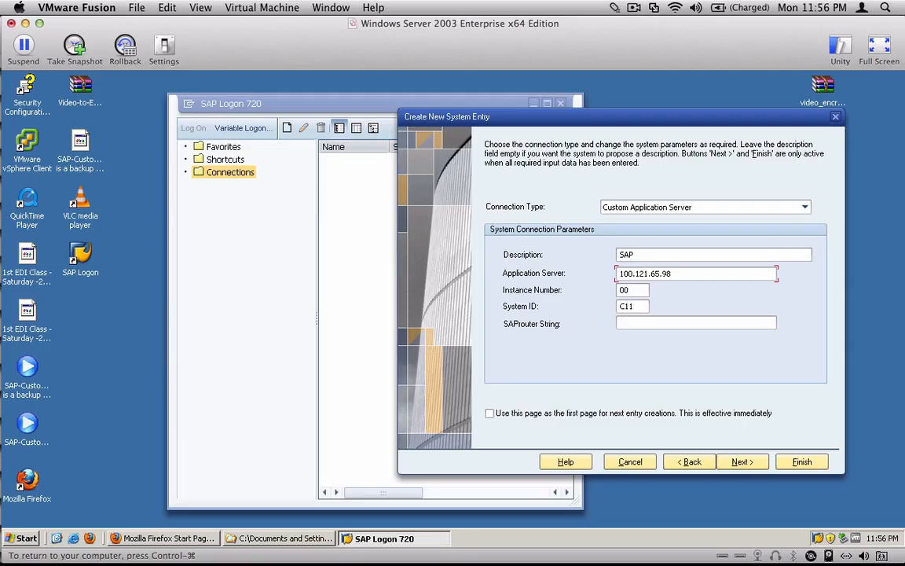
text(121.65.98)
drag(681, 273, 615, 269)
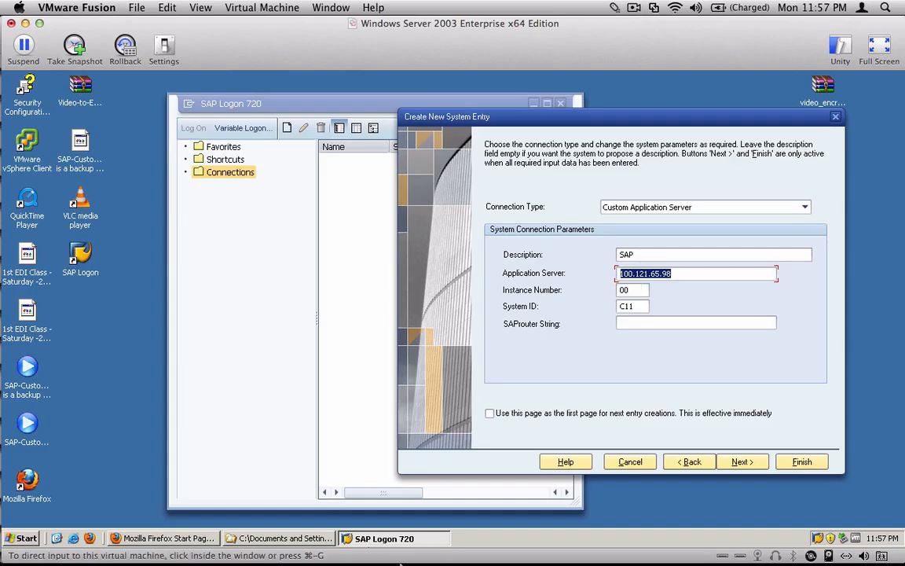
click(741, 462)
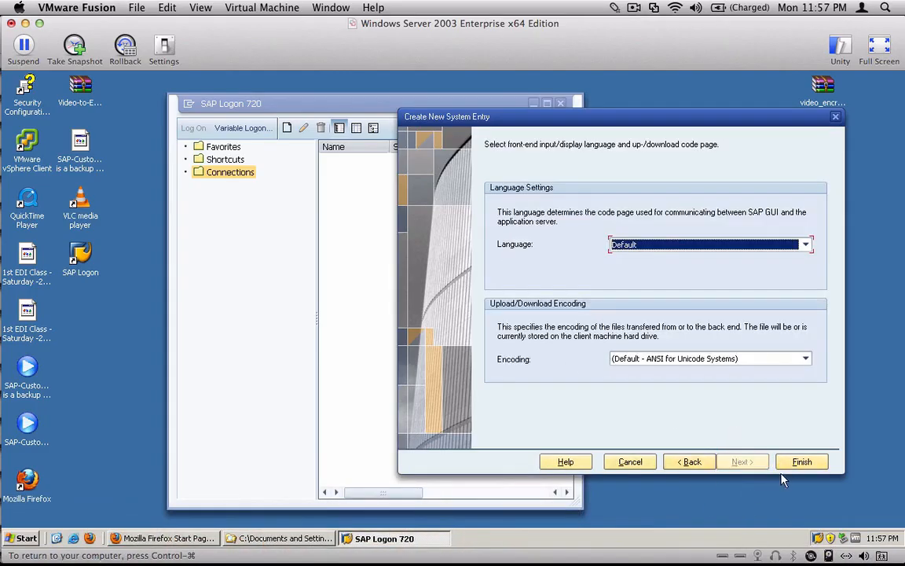
click(802, 461)
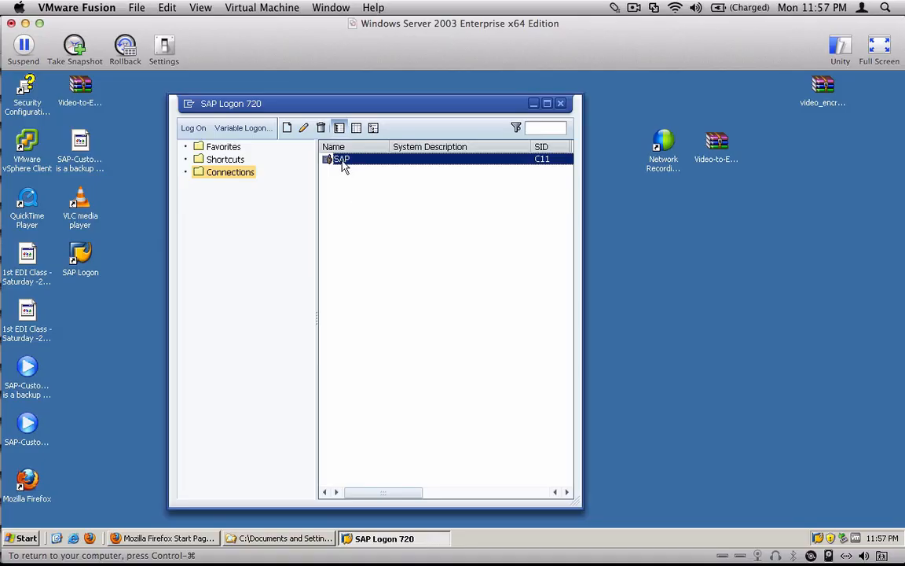
click(194, 129)
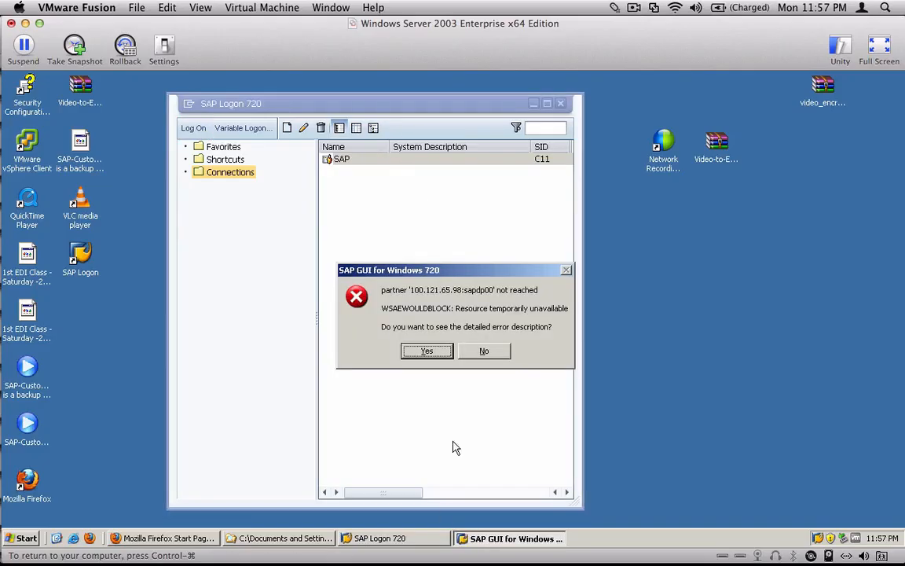
click(497, 352)
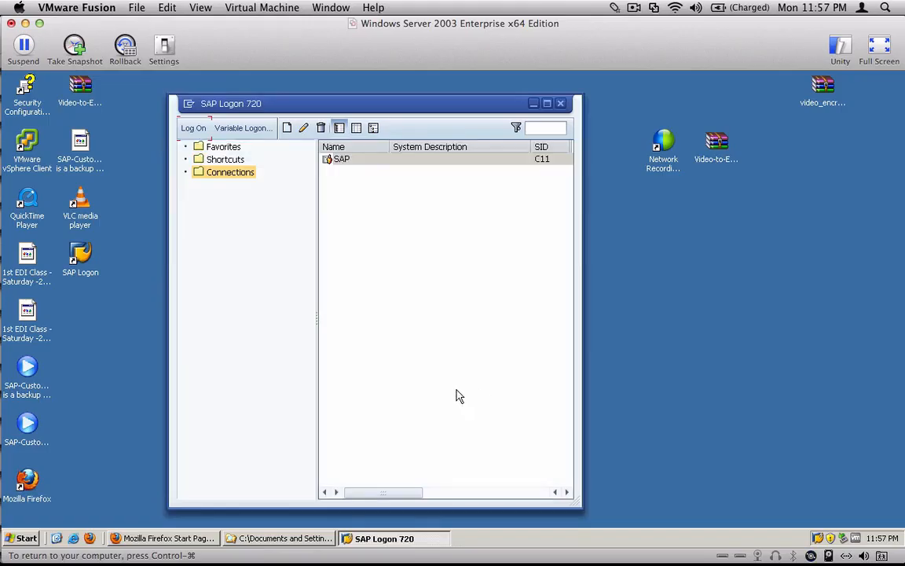
click(341, 161)
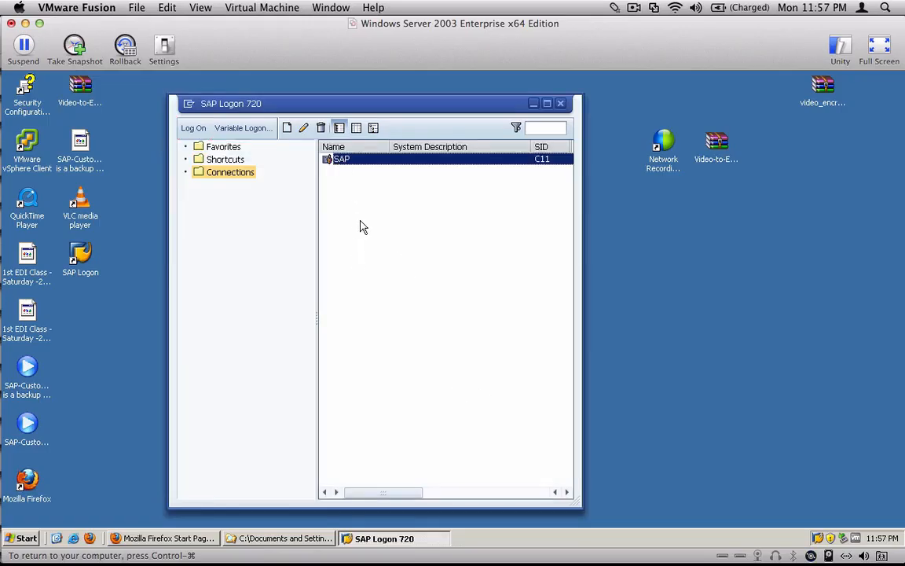
Open the SAP connection's properties and clear the Application Server address, moving to System ID.
click(303, 129)
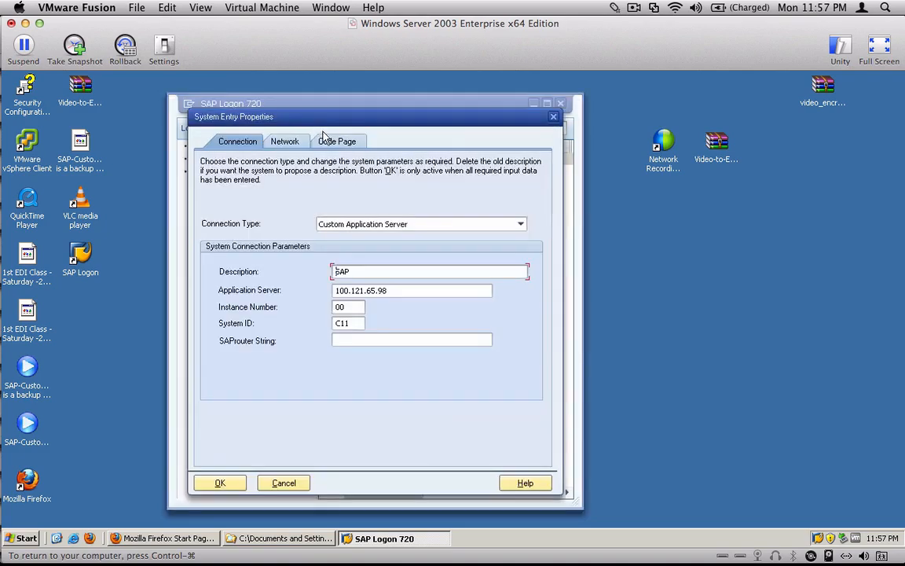
drag(359, 122, 617, 117)
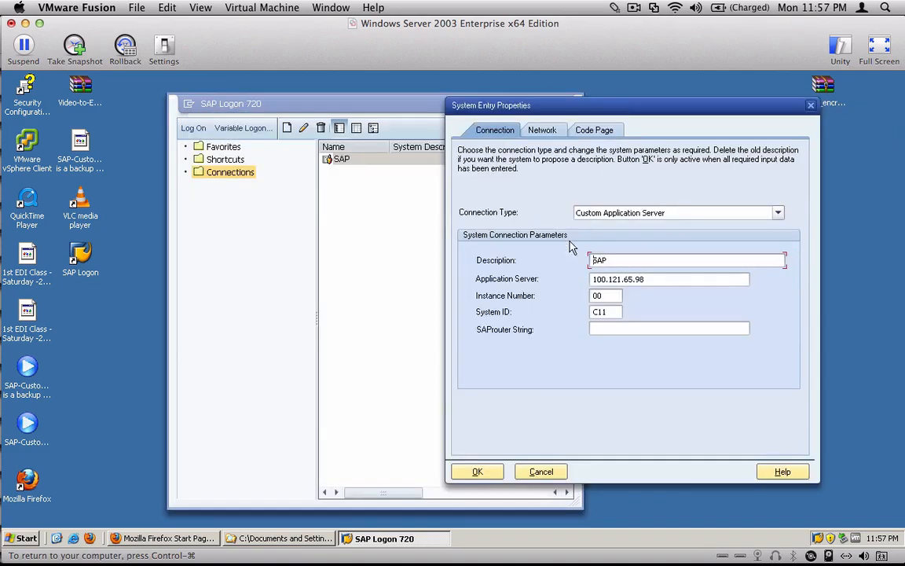
double_click(592, 279)
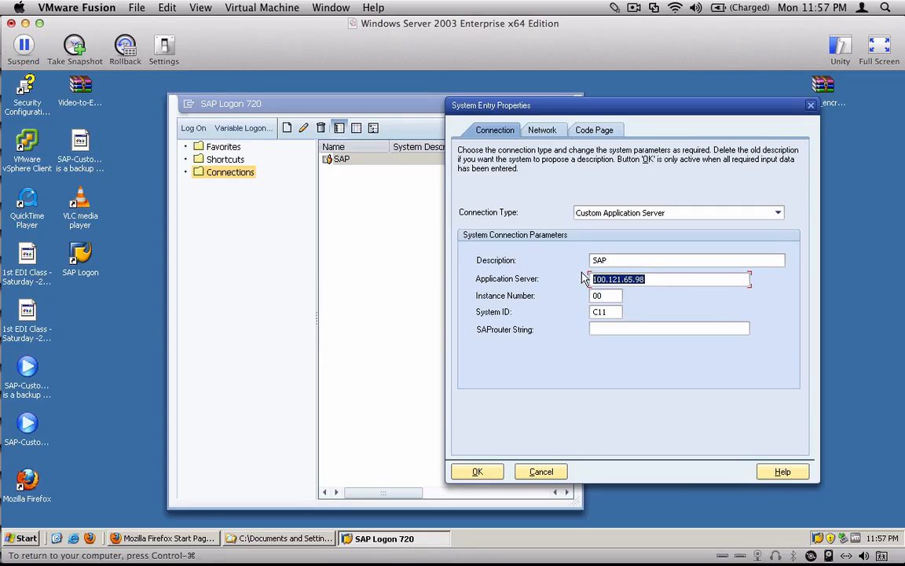
key(BackSpace)
key(Tab)
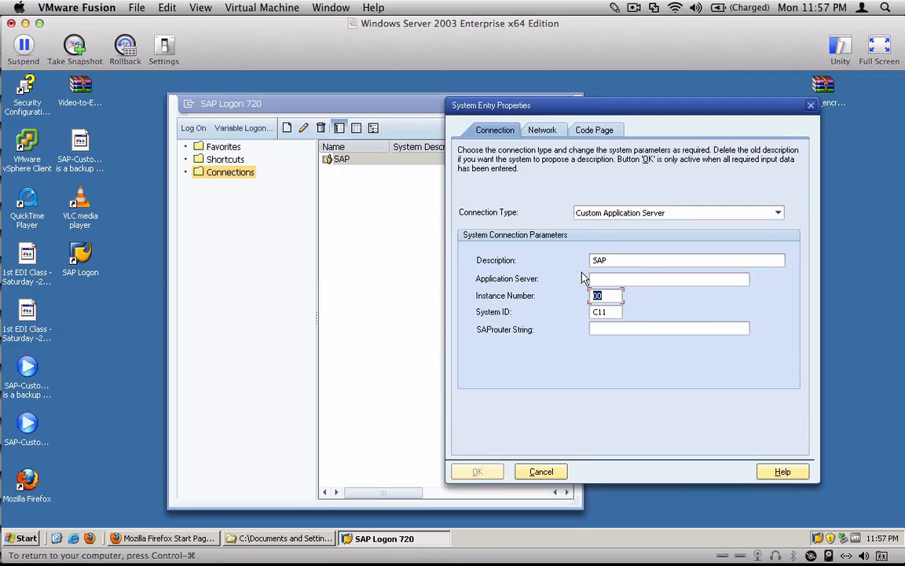
key(Tab)
Confirm the changed entry and close the SAP logon window that appeared.
click(634, 8)
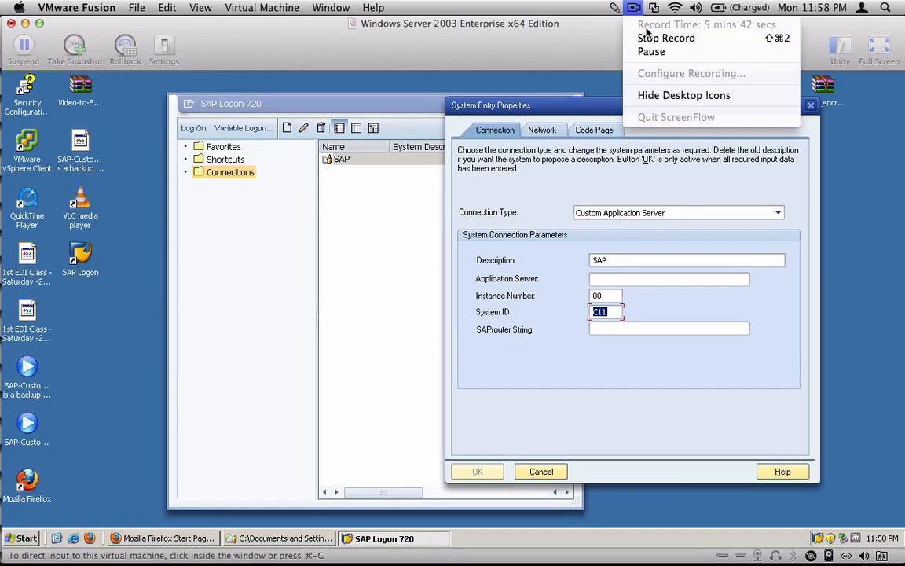
click(651, 54)
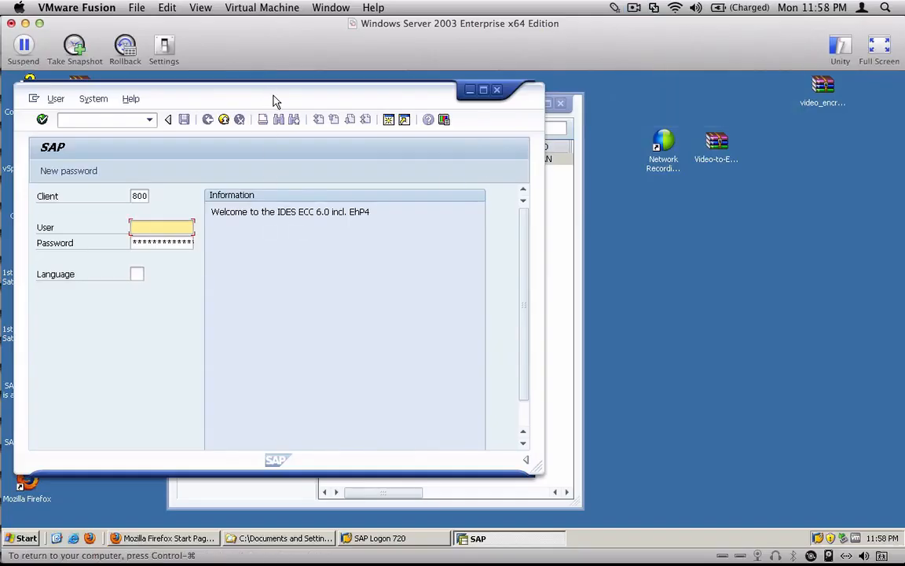
drag(275, 100, 489, 137)
click(711, 126)
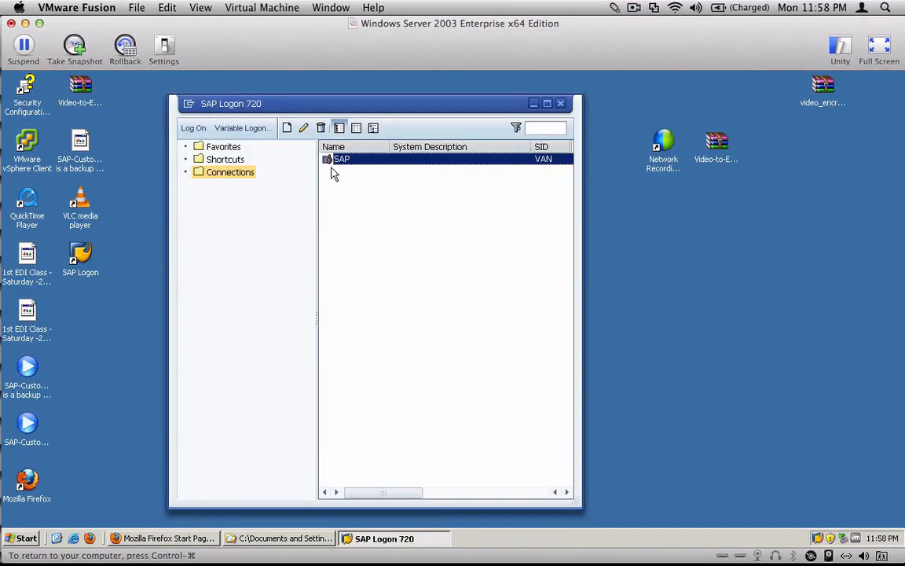
Log on to client 800 with the user name and password, then maximize SAP Easy Access.
click(199, 132)
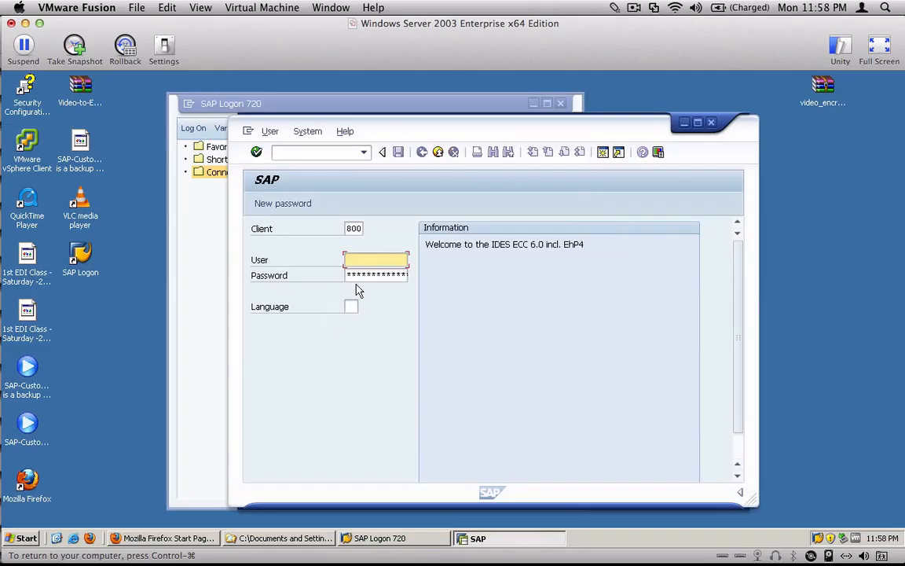
double_click(355, 229)
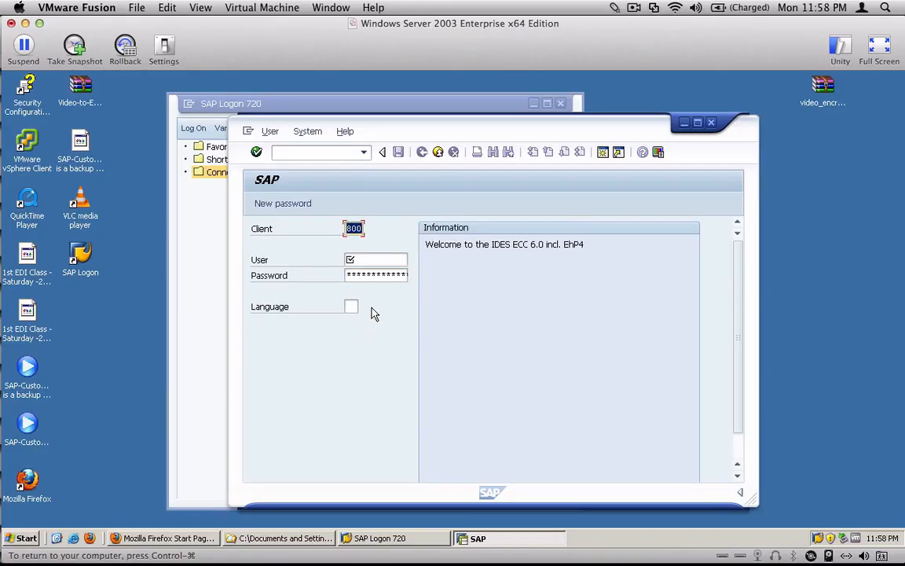
key(Tab)
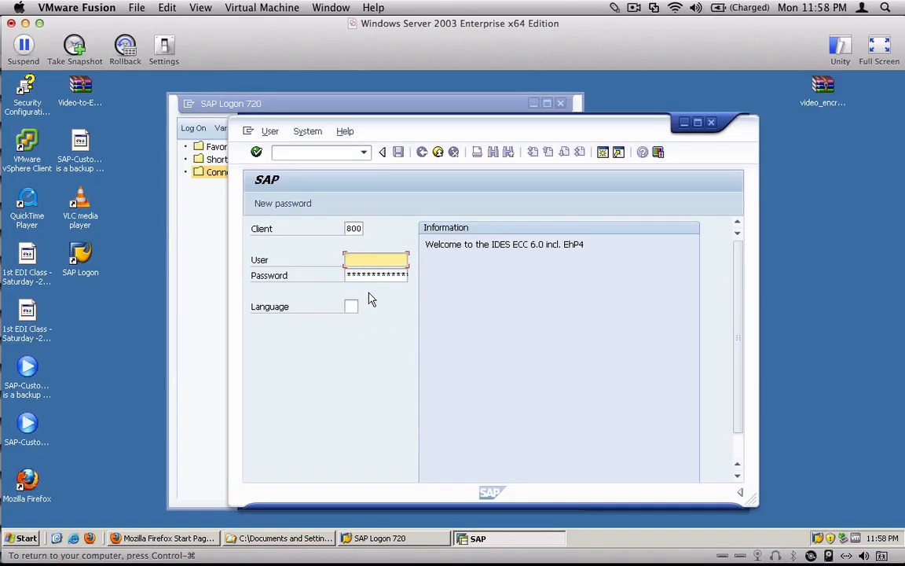
text(siva)
key(Tab)
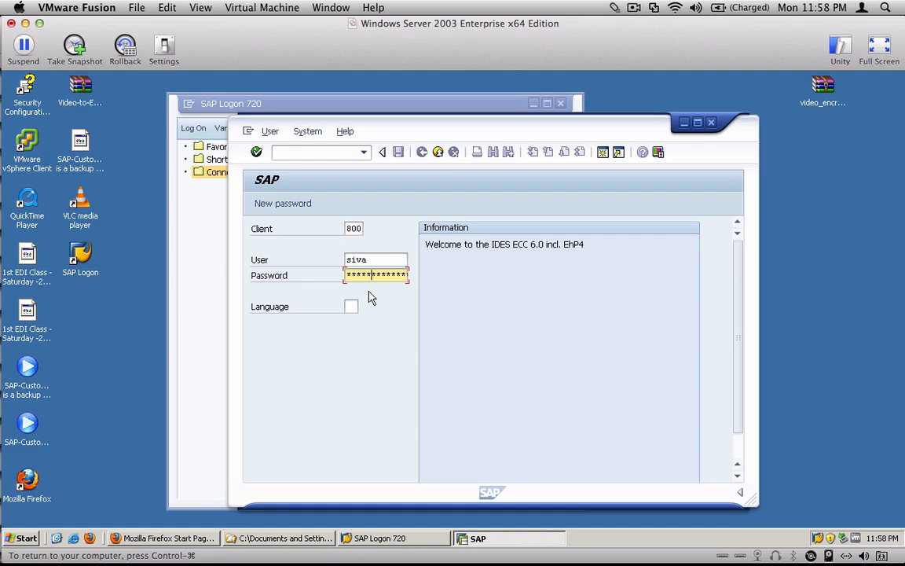
key(Return)
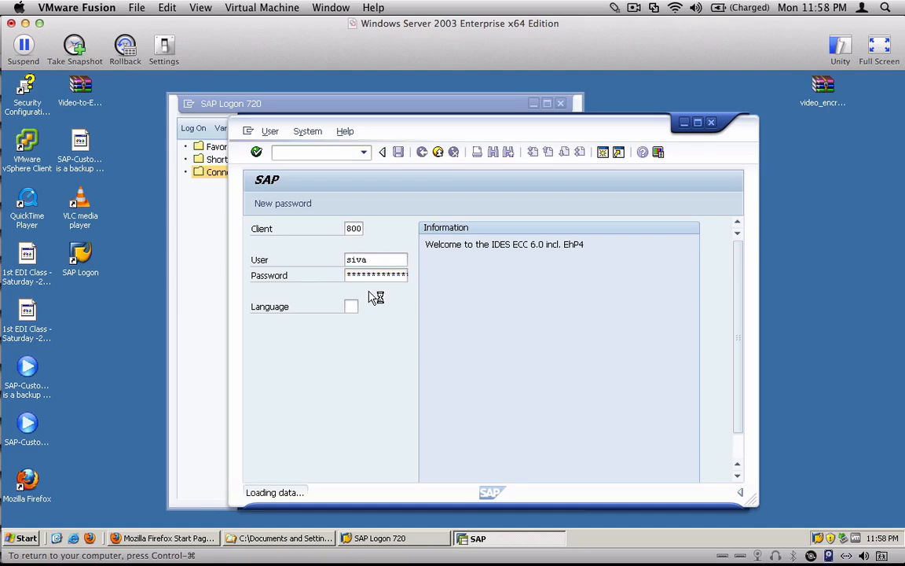
click(699, 123)
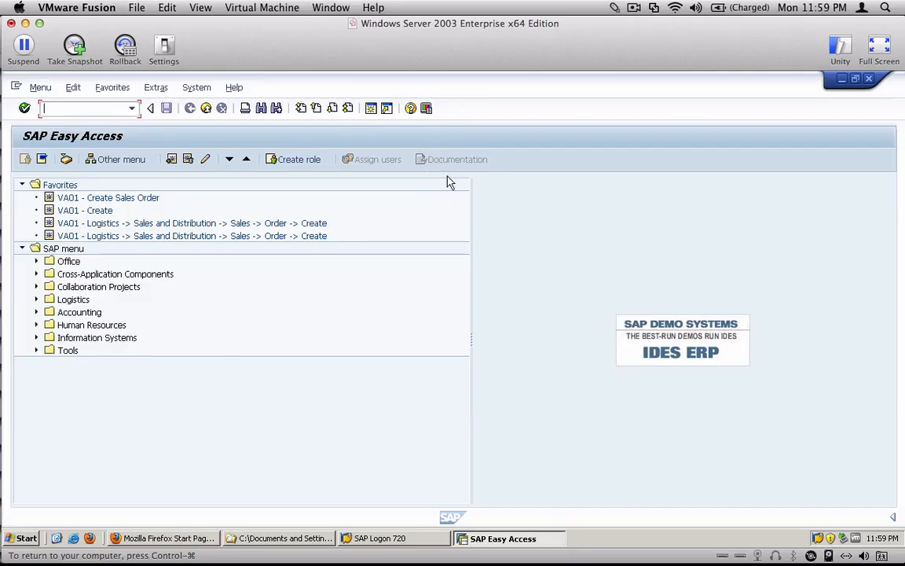
Enable Show keys and Sort by keys under Options > Interaction Design > Visualization & Interaction.
click(426, 108)
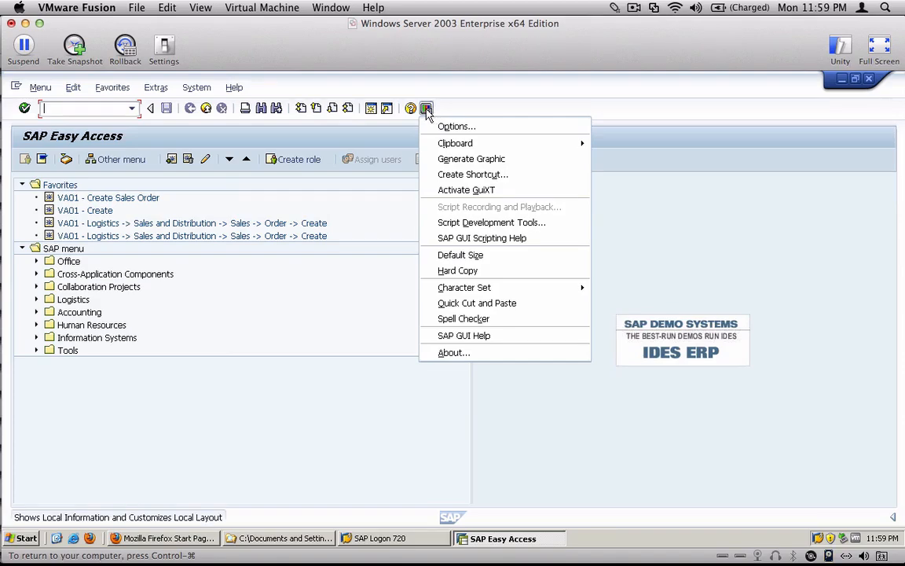
click(509, 136)
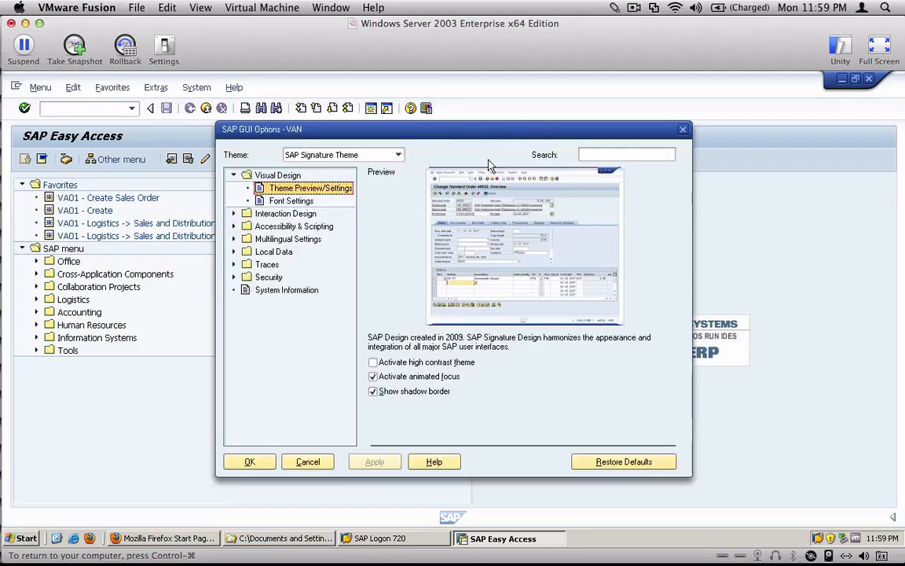
click(233, 213)
click(307, 238)
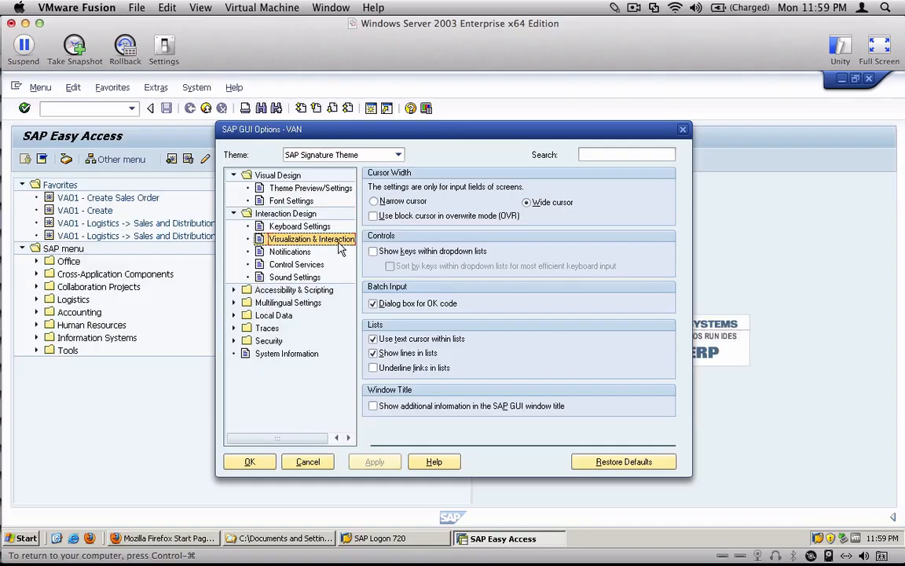
click(373, 251)
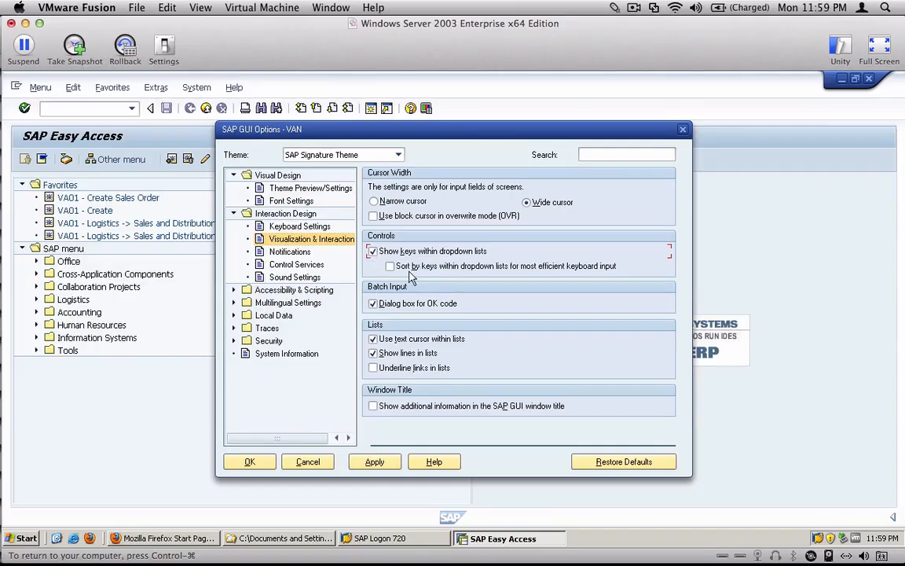
click(390, 266)
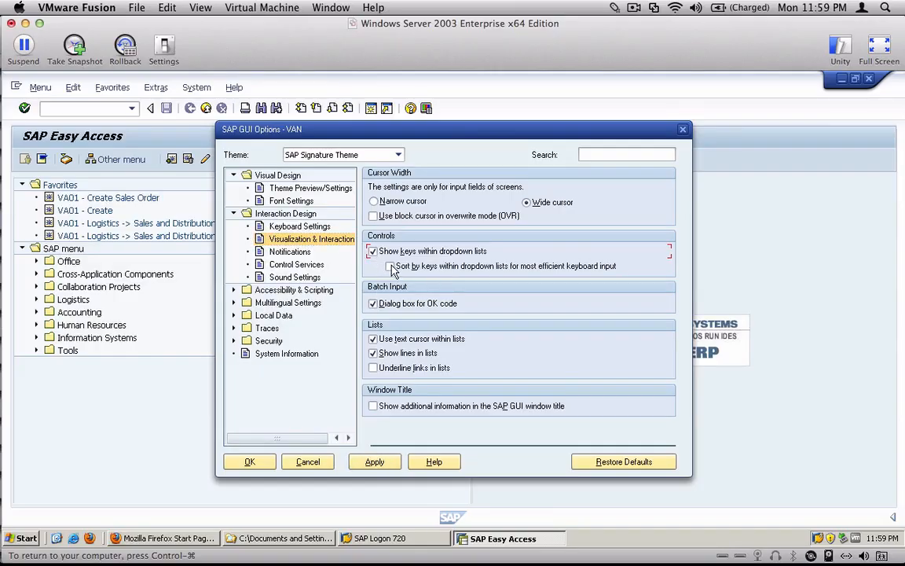
click(375, 463)
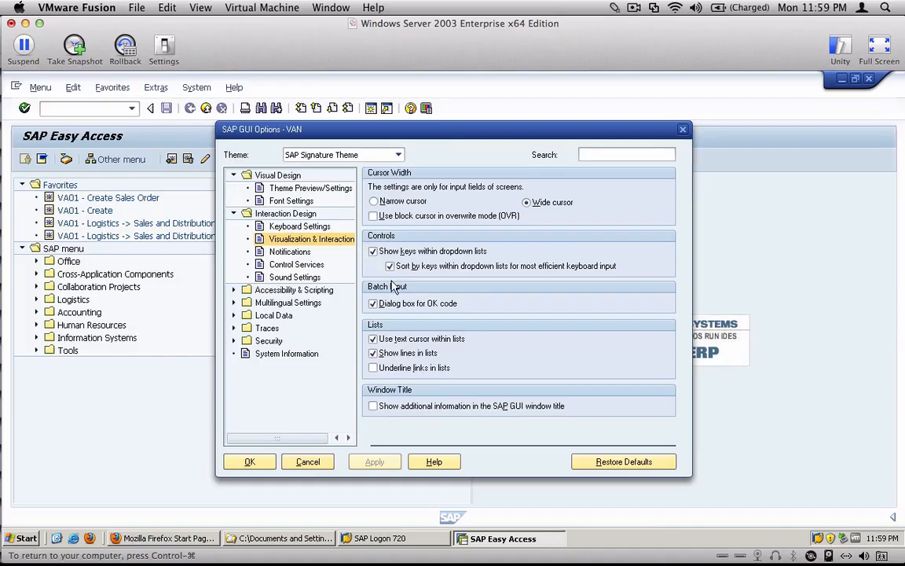
click(306, 241)
click(250, 462)
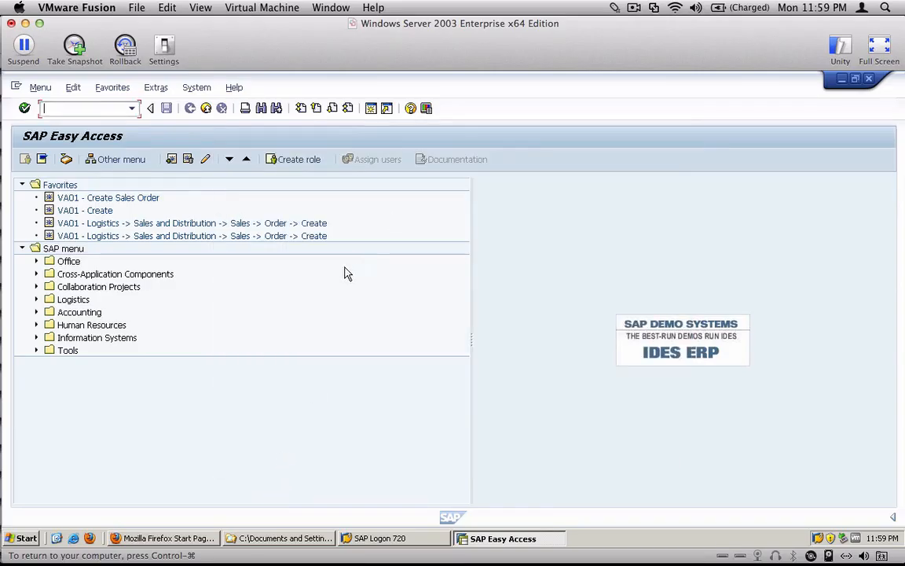
Confirm the Easy Access settings with Display technical names kept on.
click(156, 90)
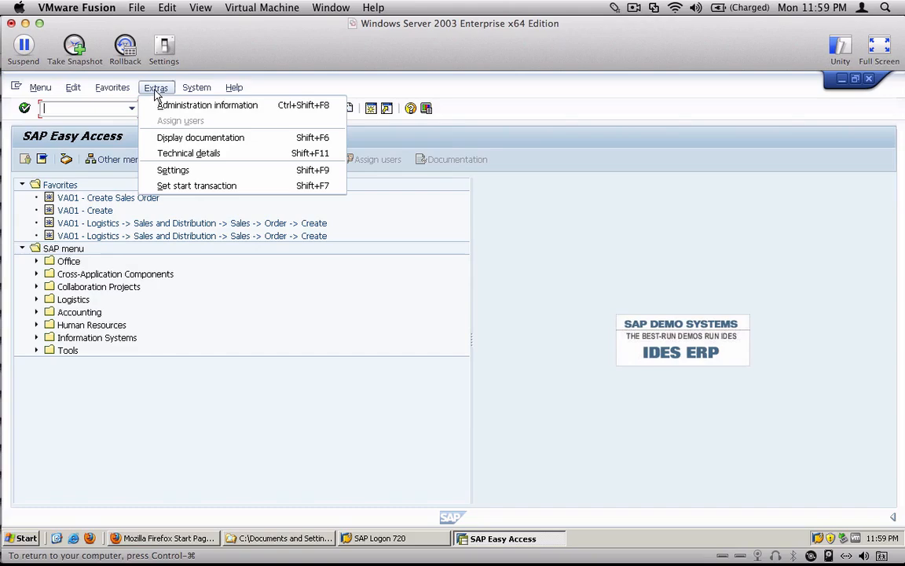
click(273, 177)
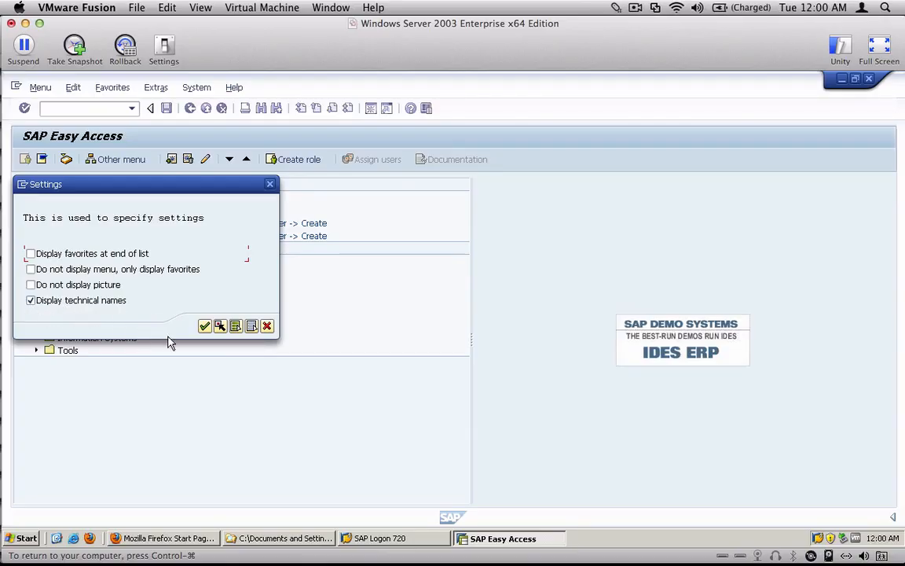
click(206, 327)
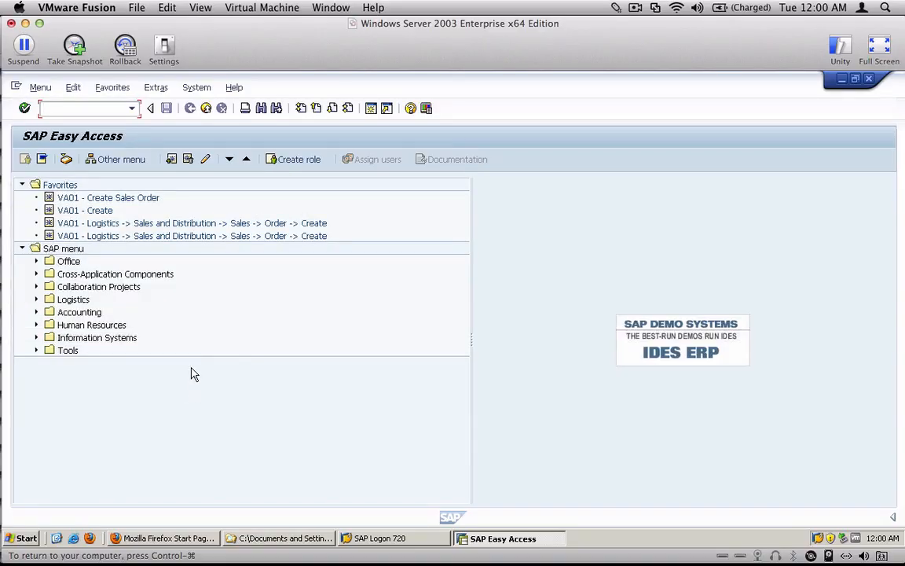
Show the current transaction in the status bar's session information.
click(892, 517)
click(802, 519)
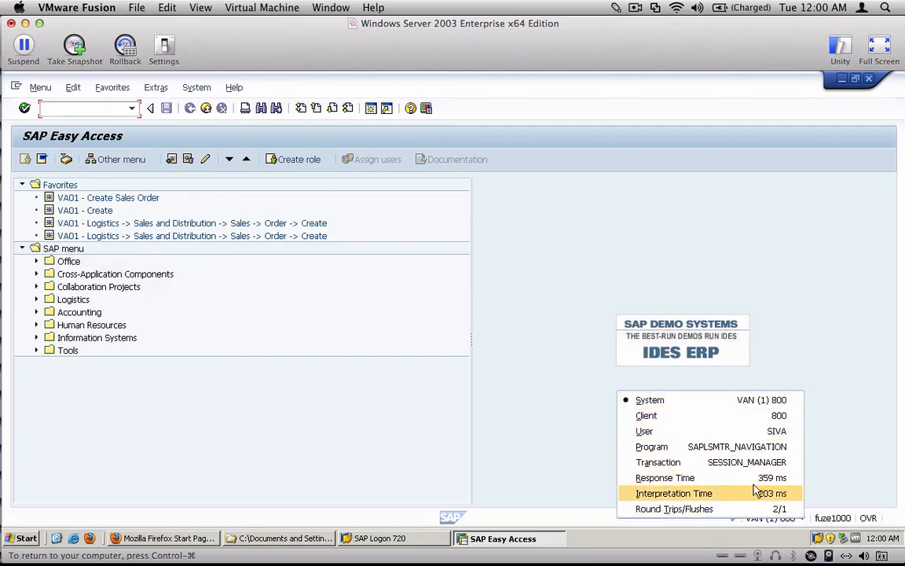
click(739, 463)
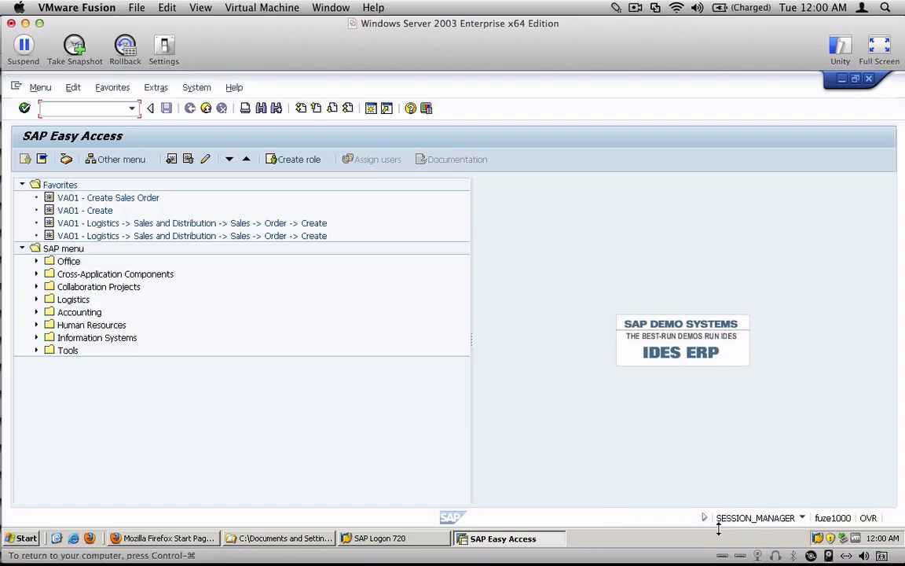
click(805, 521)
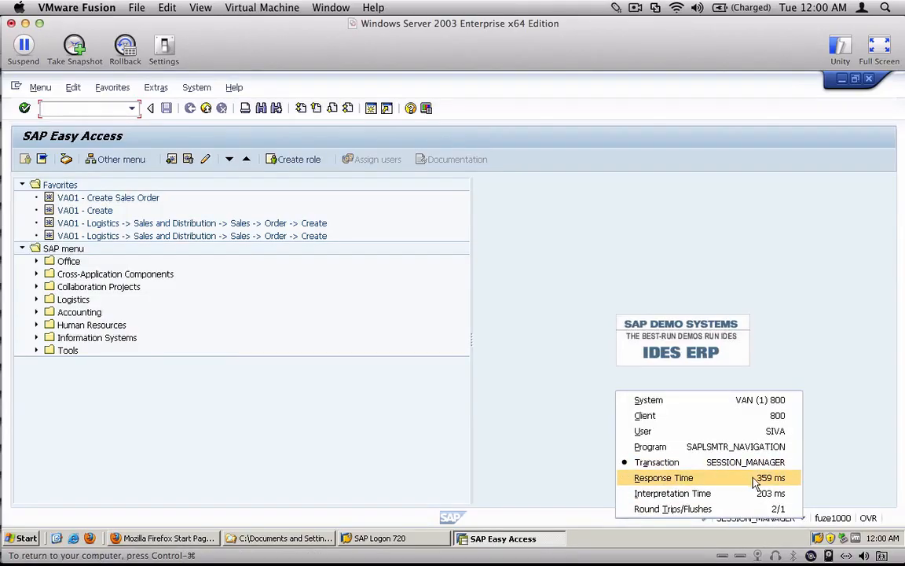
click(843, 467)
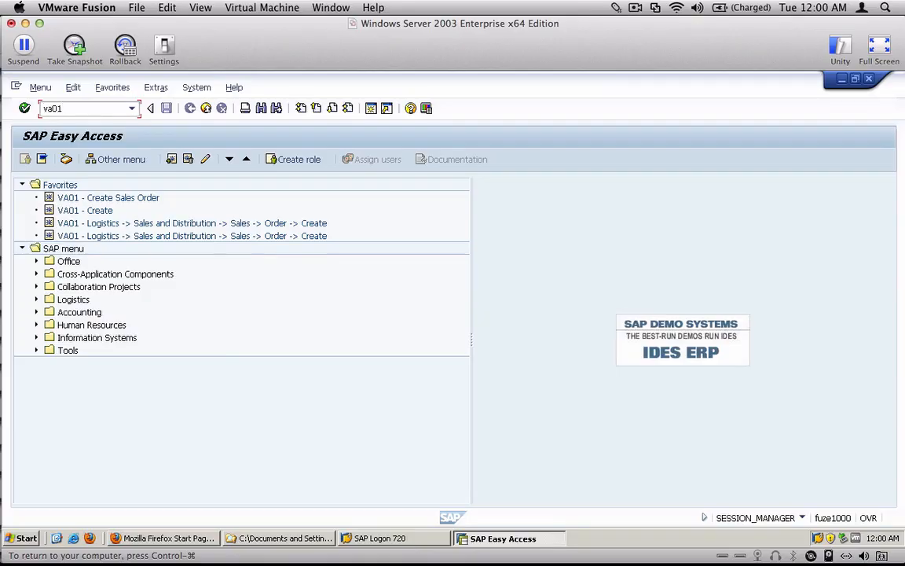
Run transaction VA01 to bring up the empty Create Sales Order initial screen.
key(Return)
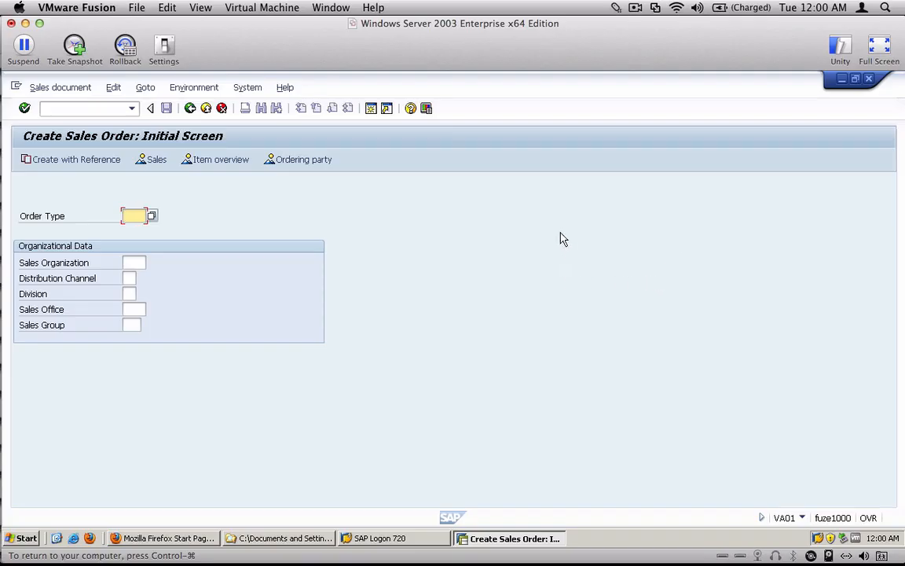
click(637, 9)
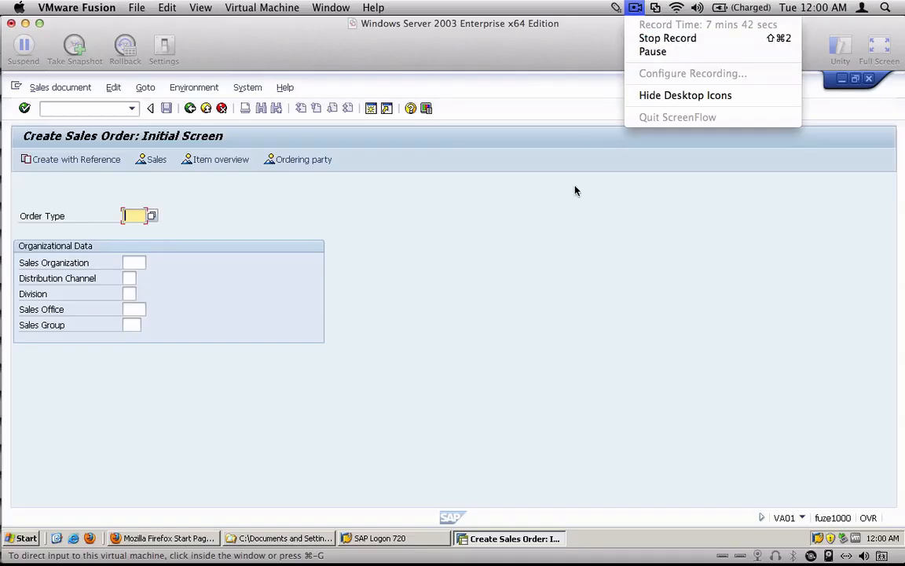
click(586, 288)
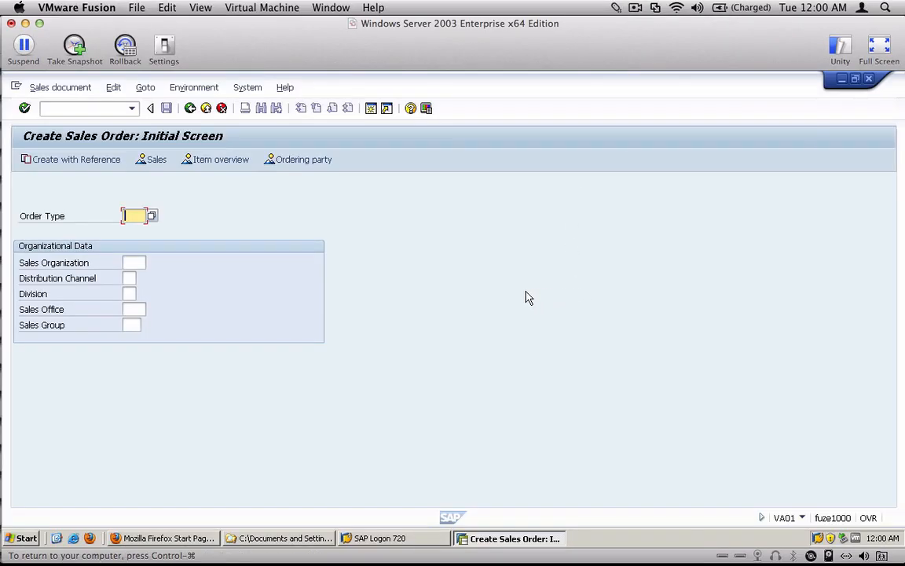
key(ctrl+super)
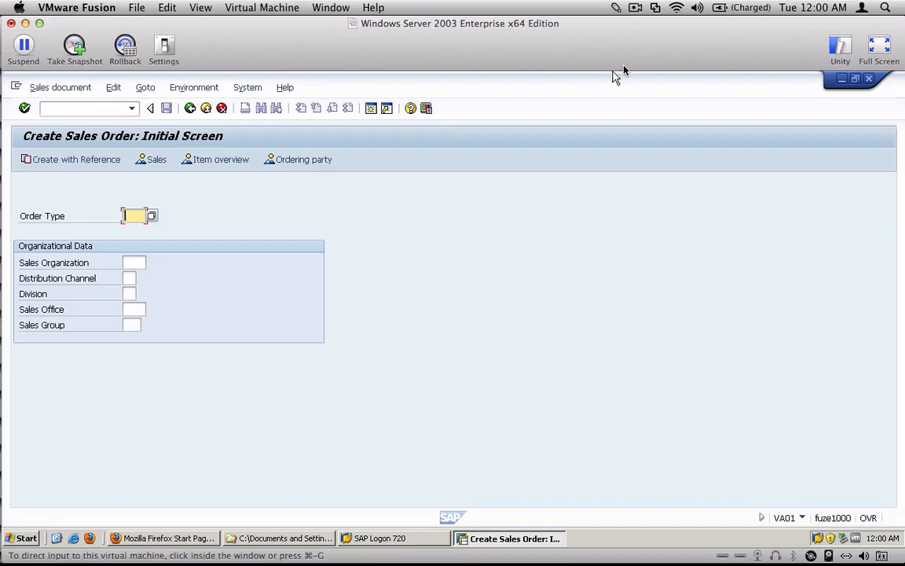